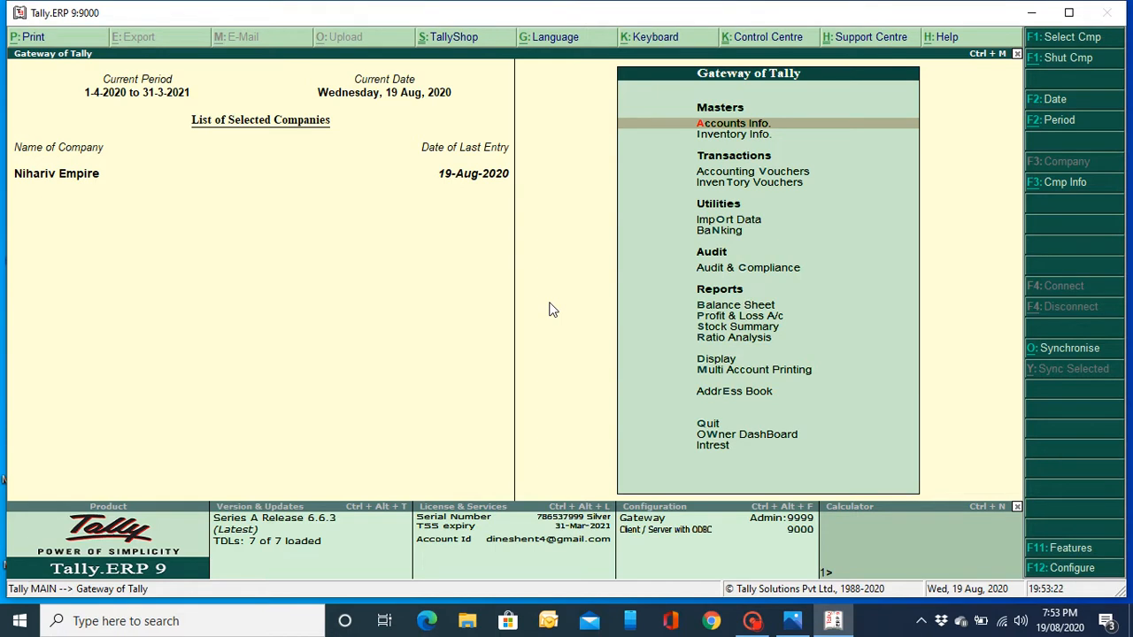
- Open the Sales voucher type for alteration from the accounts masters
{"action": "key", "text": "Down"}
{"action": "key", "text": "Up"}
{"action": "key", "text": "Return"}
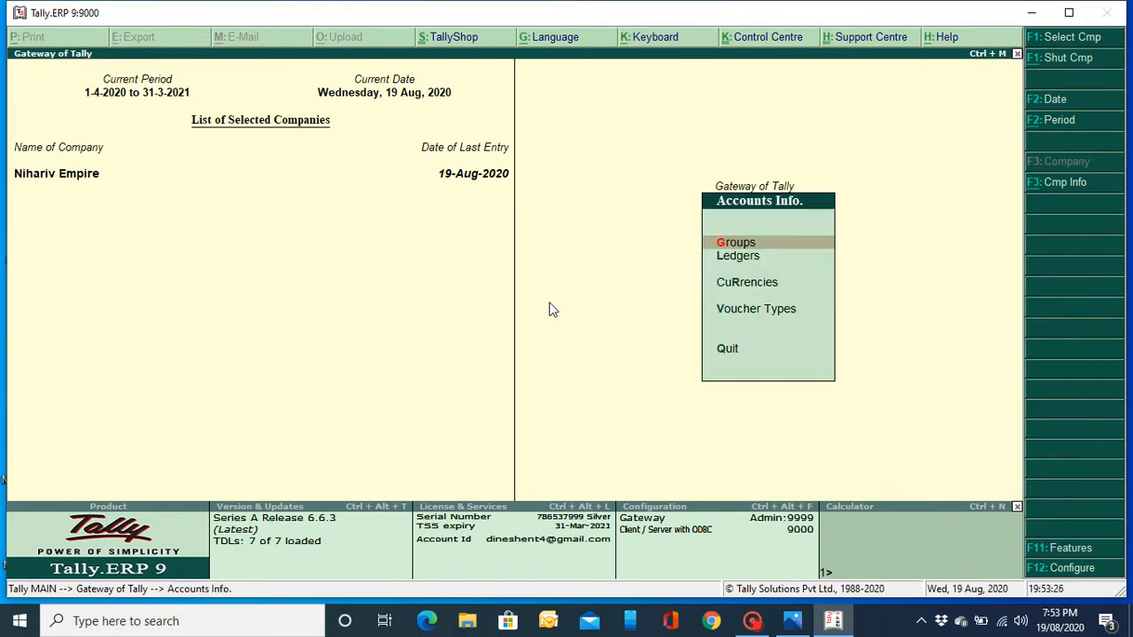
{"action": "key", "text": "Down"}
{"action": "key", "text": "Down"}
{"action": "key", "text": "Down"}
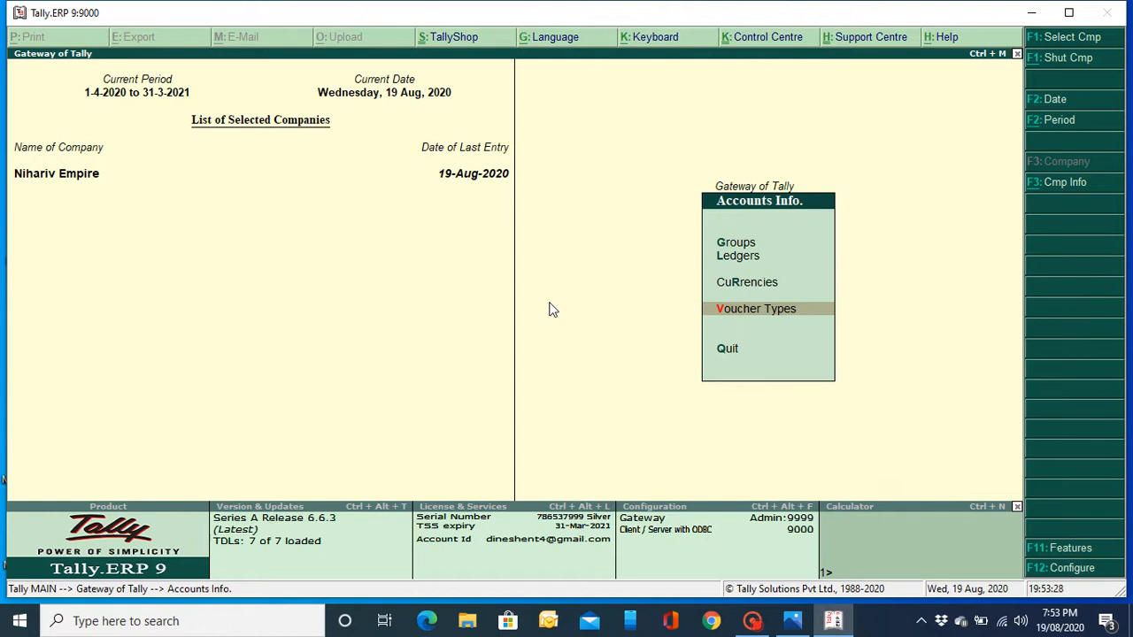
{"action": "key", "text": "Return"}
{"action": "key", "text": "Down"}
{"action": "key", "text": "Down"}
{"action": "key", "text": "Return"}
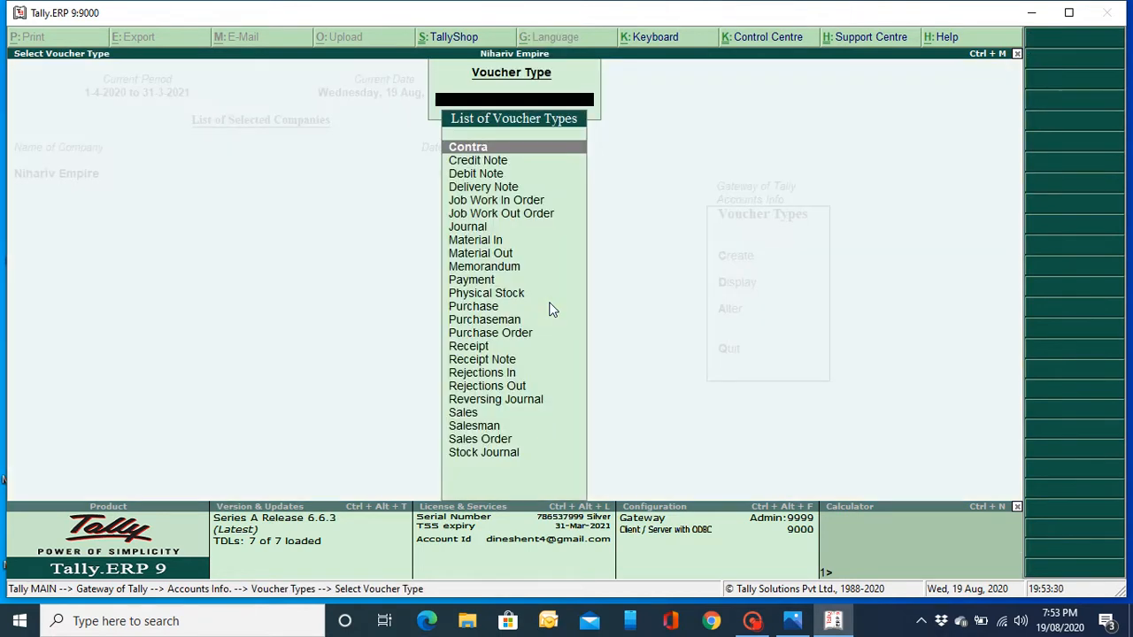
{"action": "type", "text": "Sal"}
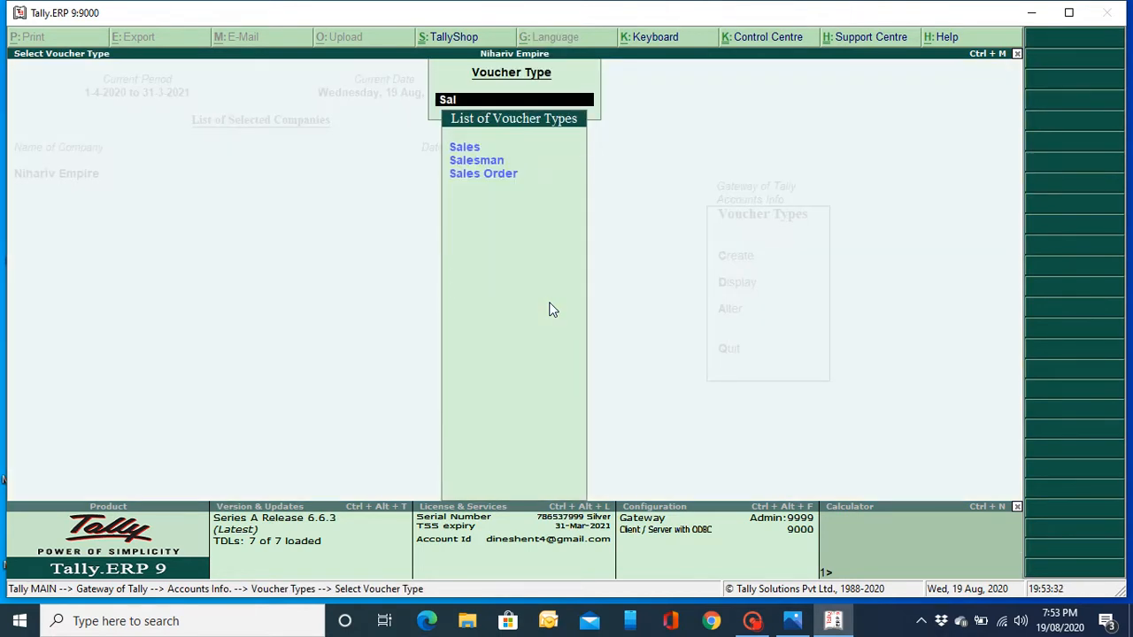
{"action": "key", "text": "Return"}
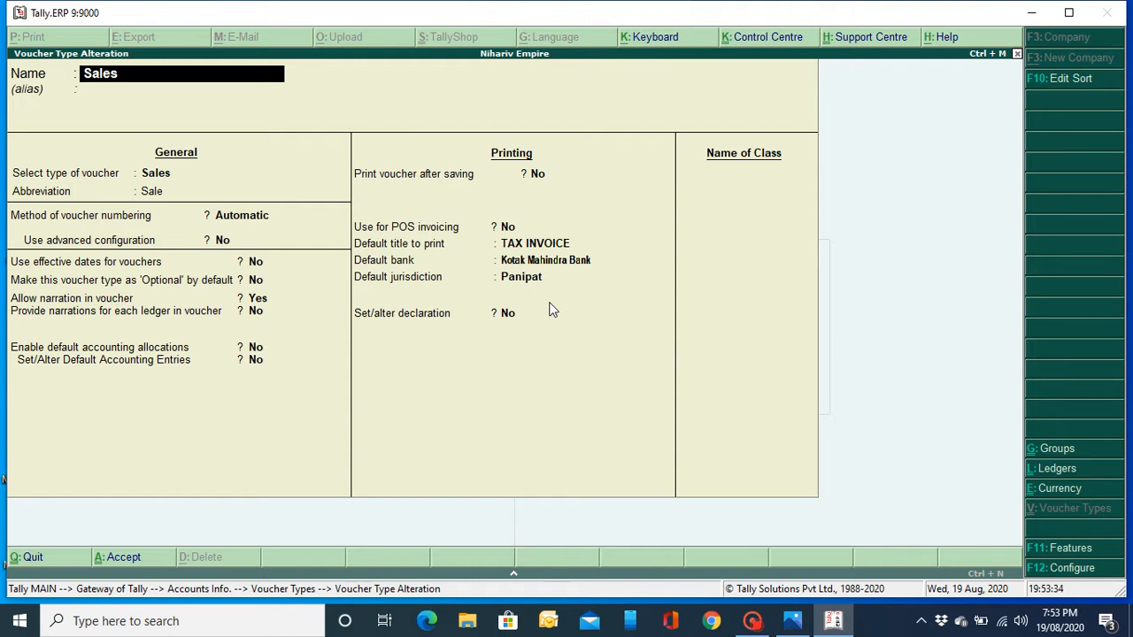
- Review the Sales voucher type's general and printing settings as far as the default bank
{"action": "key", "text": "Return"}
{"action": "key", "text": "Return"}
{"action": "key", "text": "Return"}
{"action": "key", "text": "Return"}
{"action": "key", "text": "Return"}
{"action": "key", "text": "Return"}
{"action": "key", "text": "Return"}
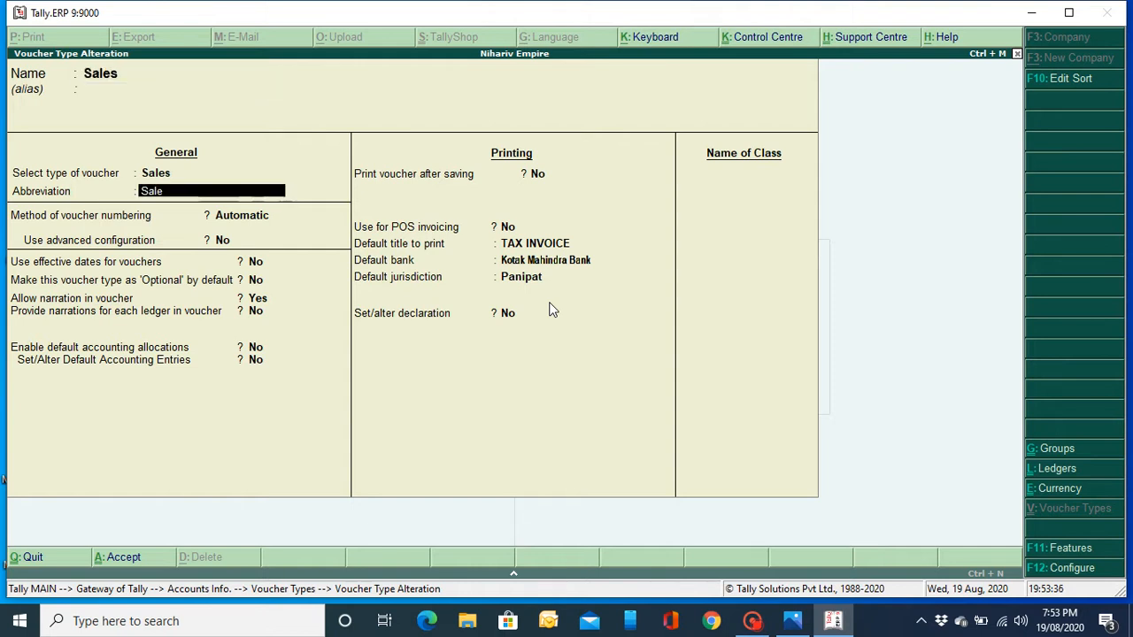
{"action": "key", "text": "Return"}
{"action": "key", "text": "Return"}
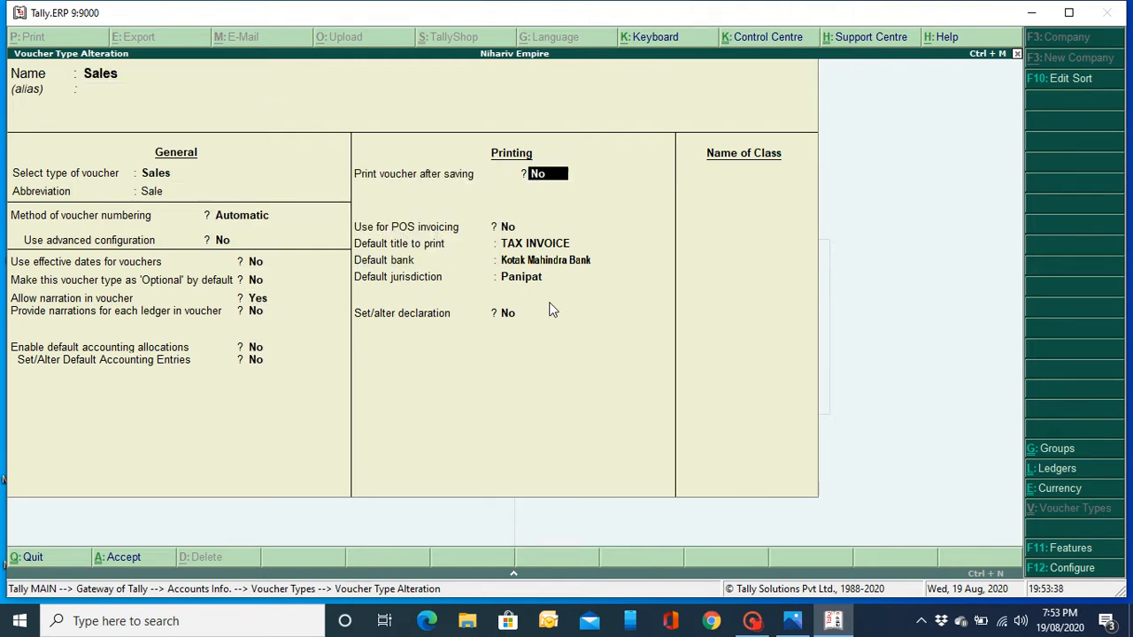
{"action": "key", "text": "Return"}
{"action": "key", "text": "Return"}
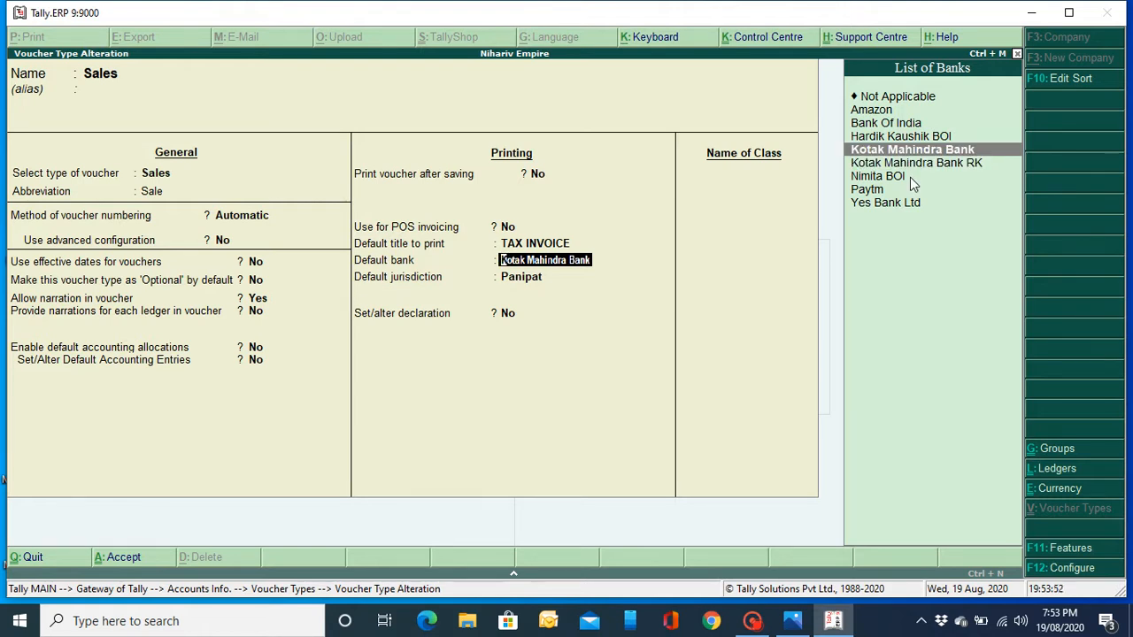
- Keep Kotak Mahindra Bank as default bank and Panipat as default jurisdiction, save the Sales voucher type and return to the Gateway of Tally
{"action": "key", "text": "Return"}
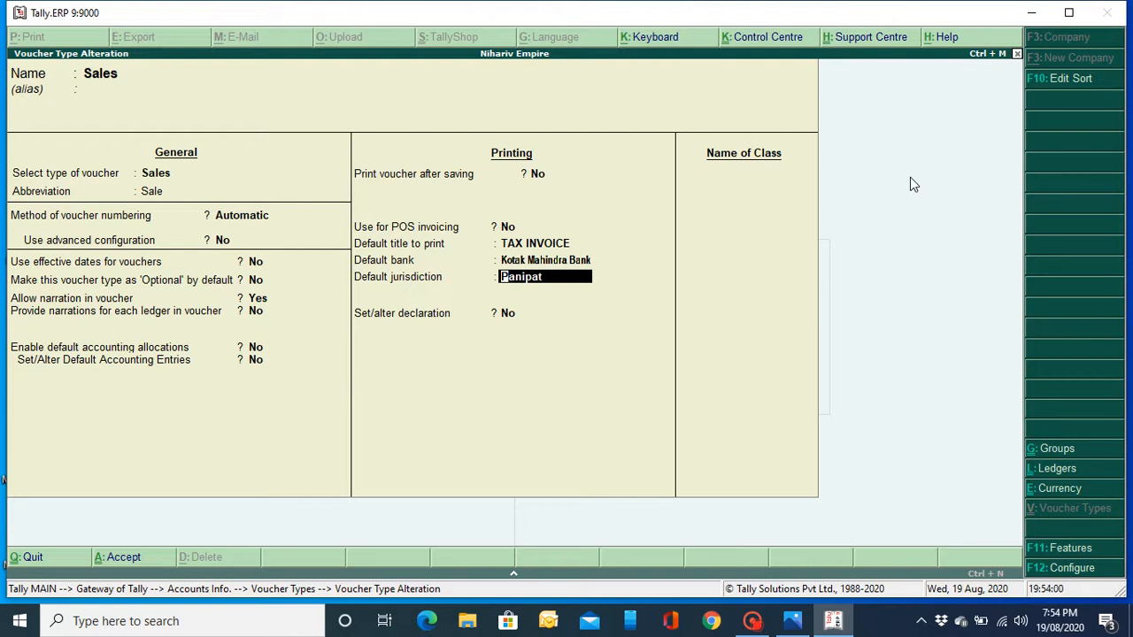
{"action": "key", "text": "Return"}
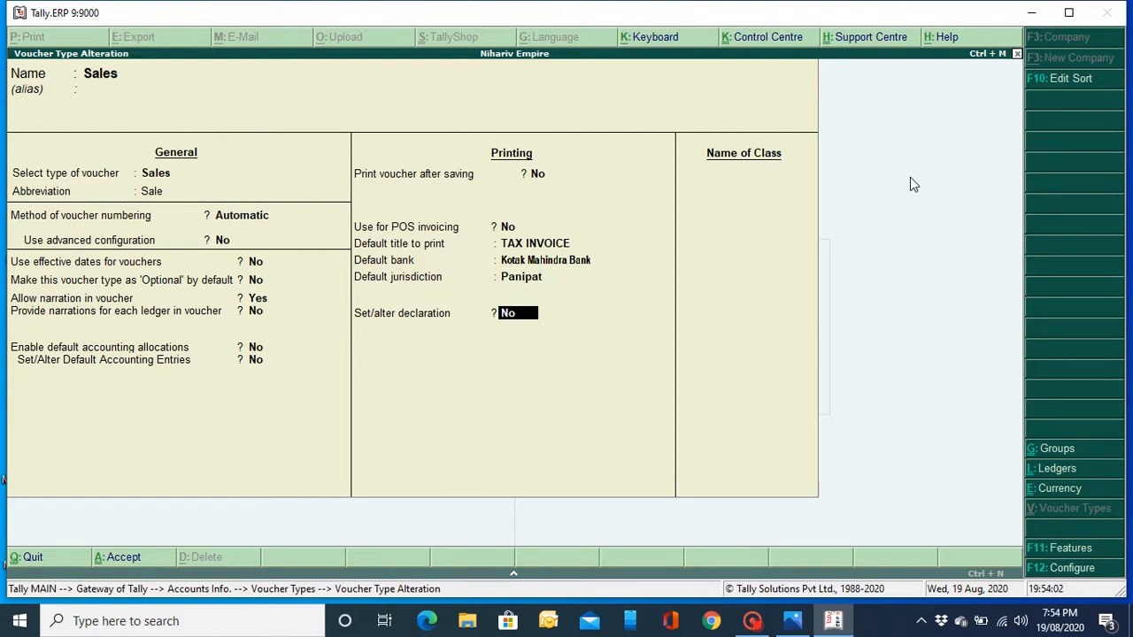
{"action": "key", "text": "Return"}
{"action": "key", "text": "Return"}
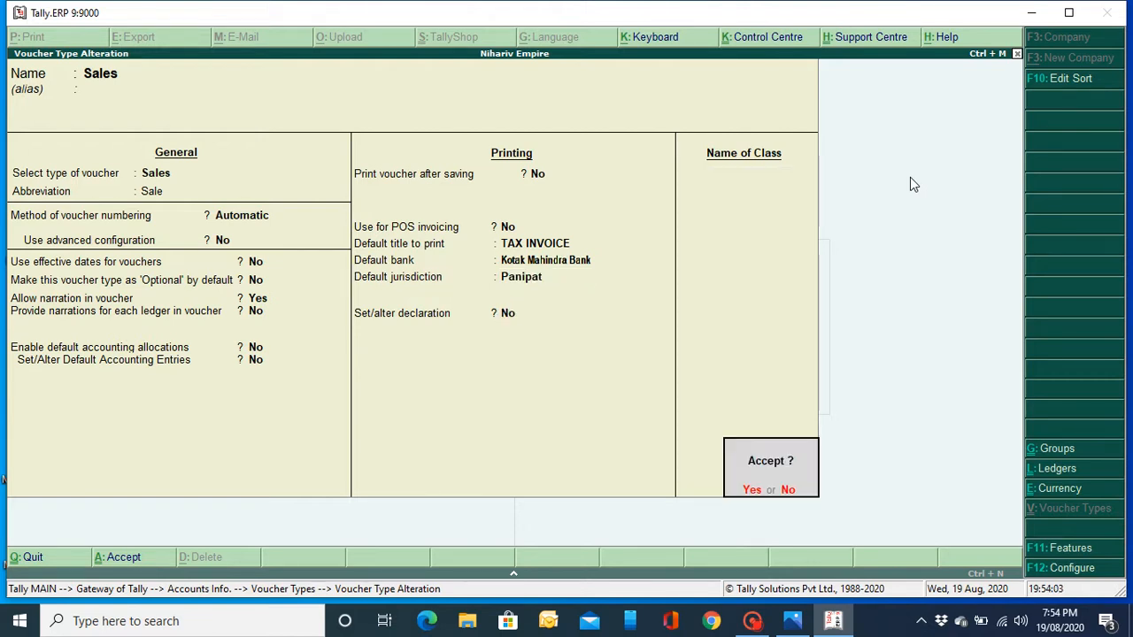
{"action": "key", "text": "Return"}
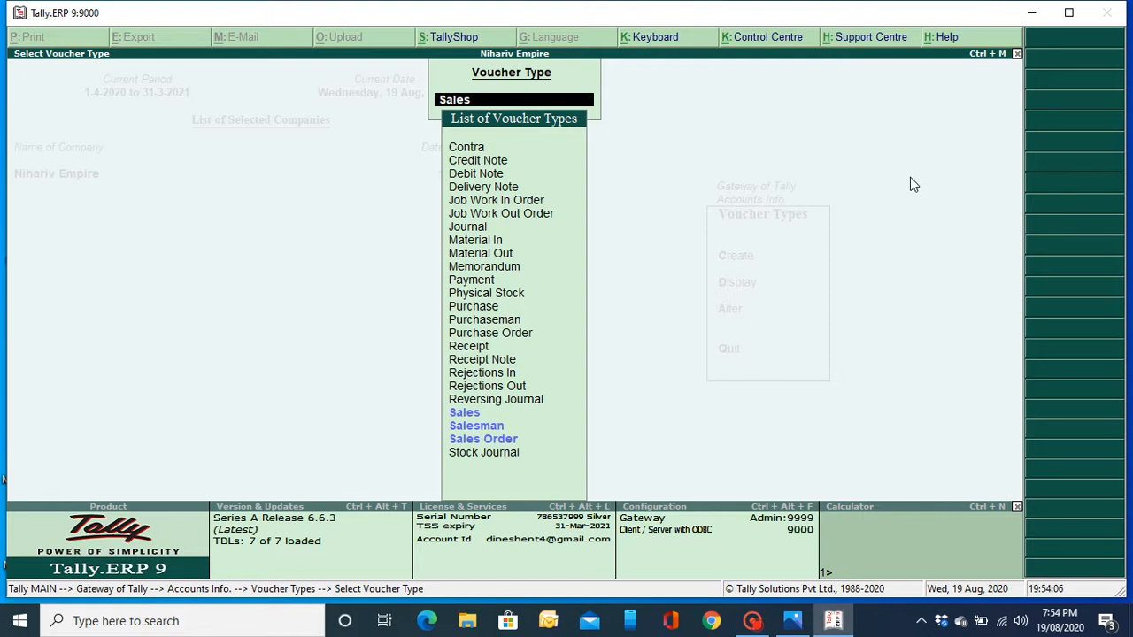
{"action": "key", "text": "Escape"}
{"action": "key", "text": "Escape"}
{"action": "key", "text": "Escape"}
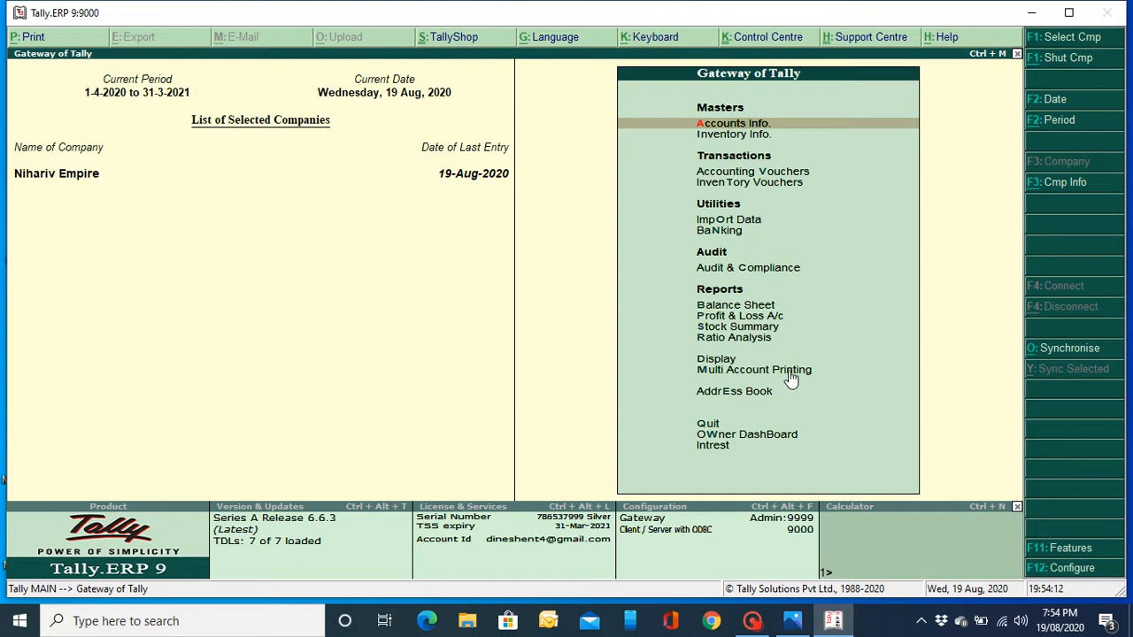
- Open the Sales Invoice printing configuration for sales transactions
{"action": "left_click", "coordinate": [1067, 571]}
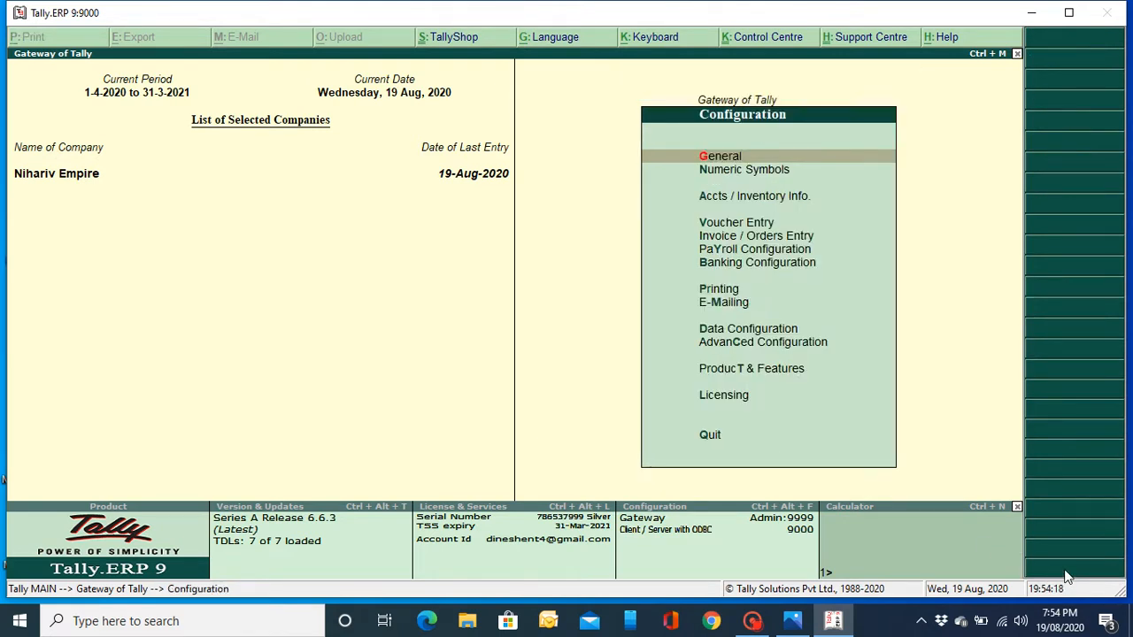
{"action": "key", "text": "Down"}
{"action": "key", "text": "Down"}
{"action": "key", "text": "Down"}
{"action": "key", "text": "Down"}
{"action": "key", "text": "Down"}
{"action": "key", "text": "Down"}
{"action": "key", "text": "Down"}
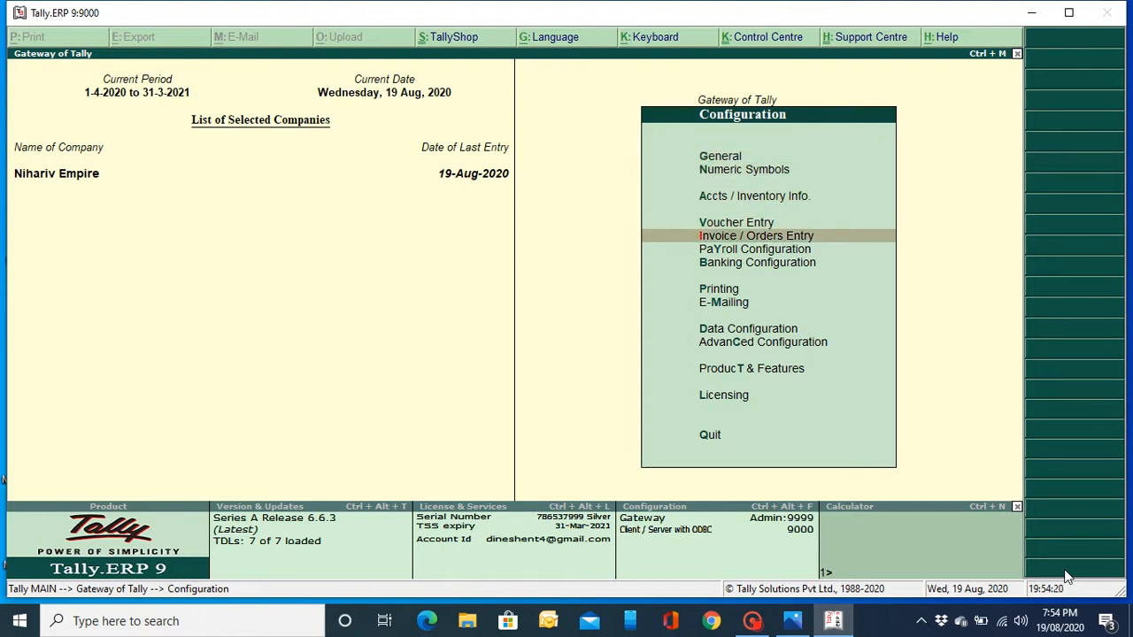
{"action": "key", "text": "Return"}
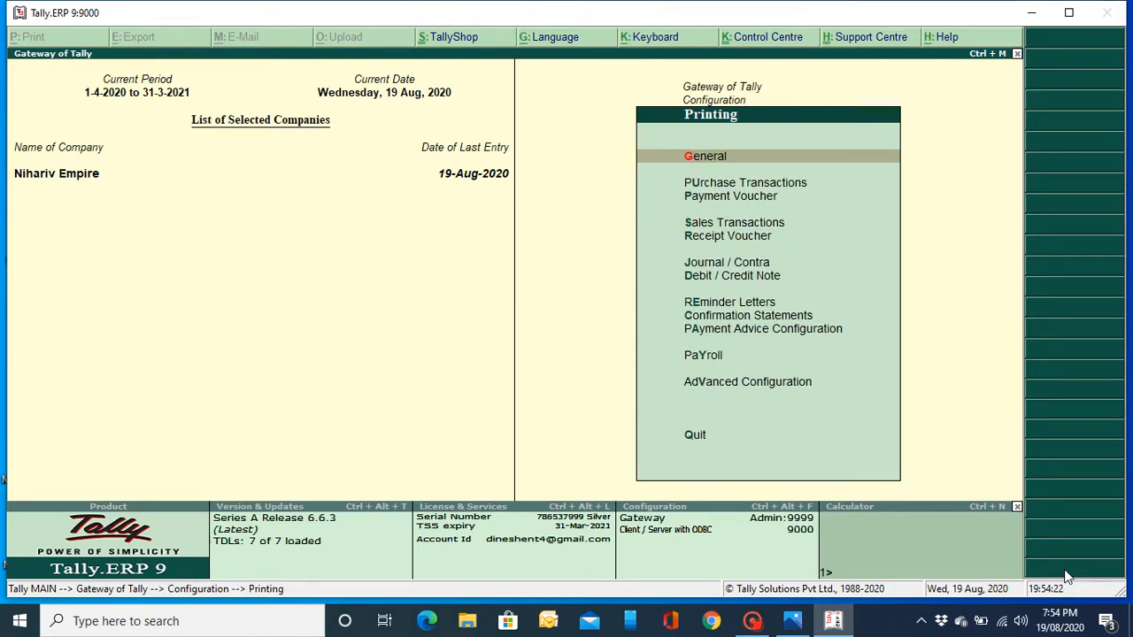
{"action": "key", "text": "Down"}
{"action": "key", "text": "Down"}
{"action": "key", "text": "Down"}
{"action": "key", "text": "Return"}
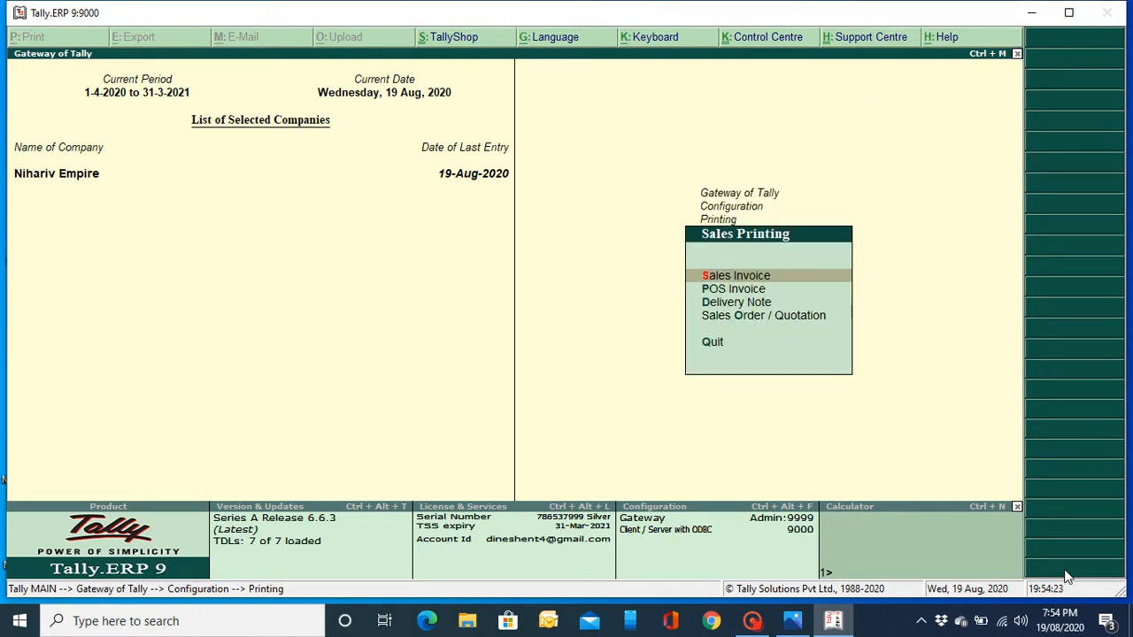
{"action": "key", "text": "Return"}
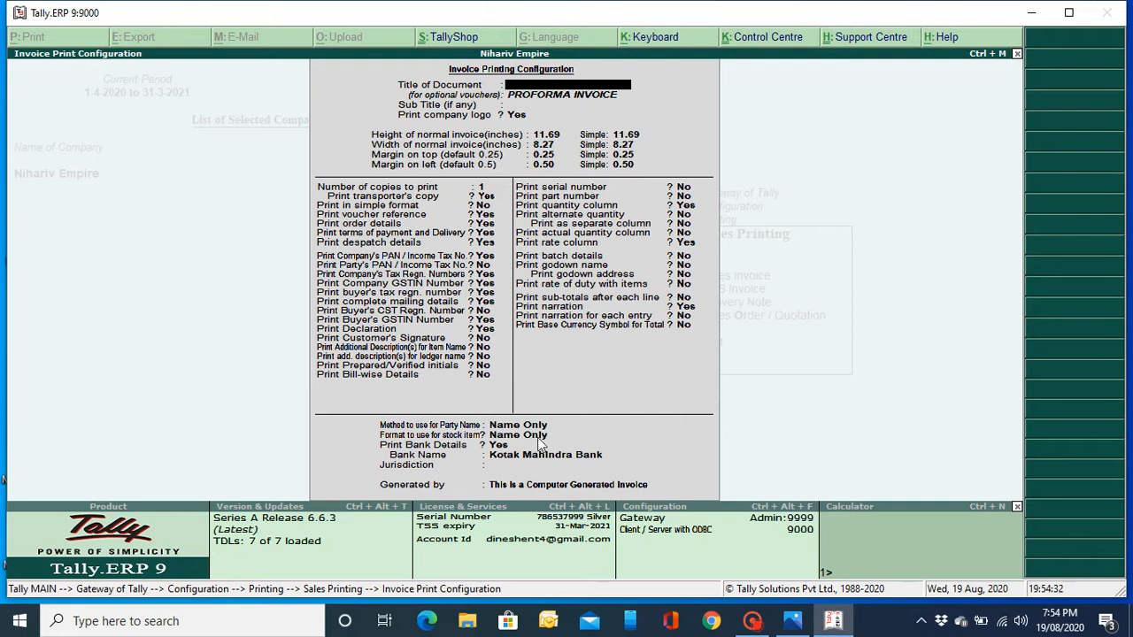
- Keep bank details printing enabled with Kotak Mahindra Bank as the bank name, and set the jurisdiction to Panipat
{"action": "left_click", "coordinate": [499, 446]}
{"action": "key", "text": "Return"}
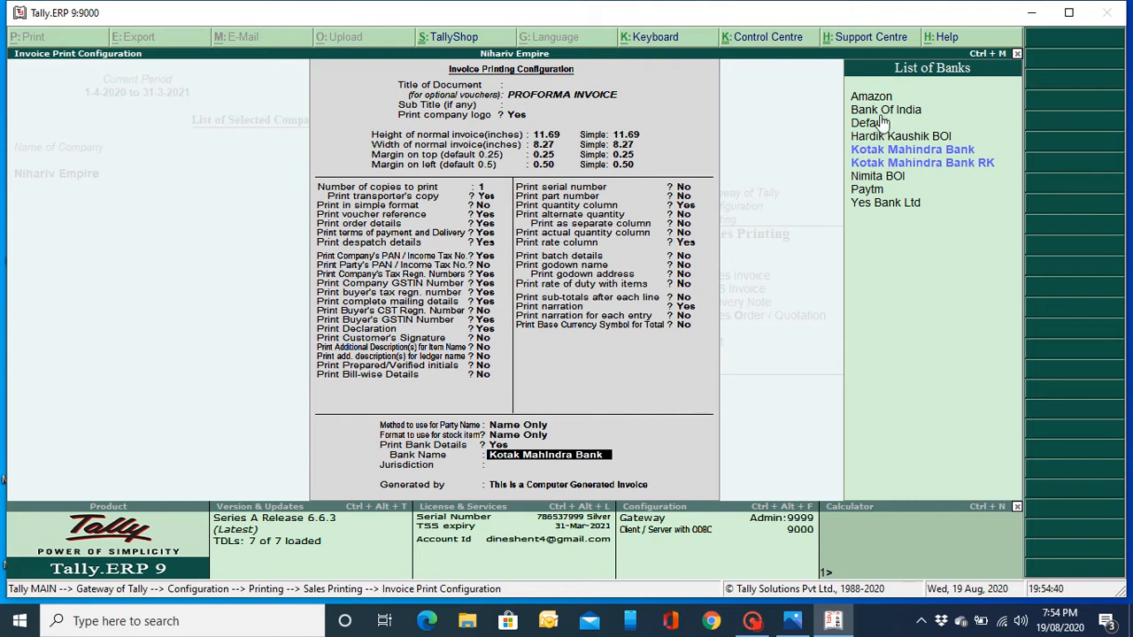
{"action": "left_click", "coordinate": [904, 150]}
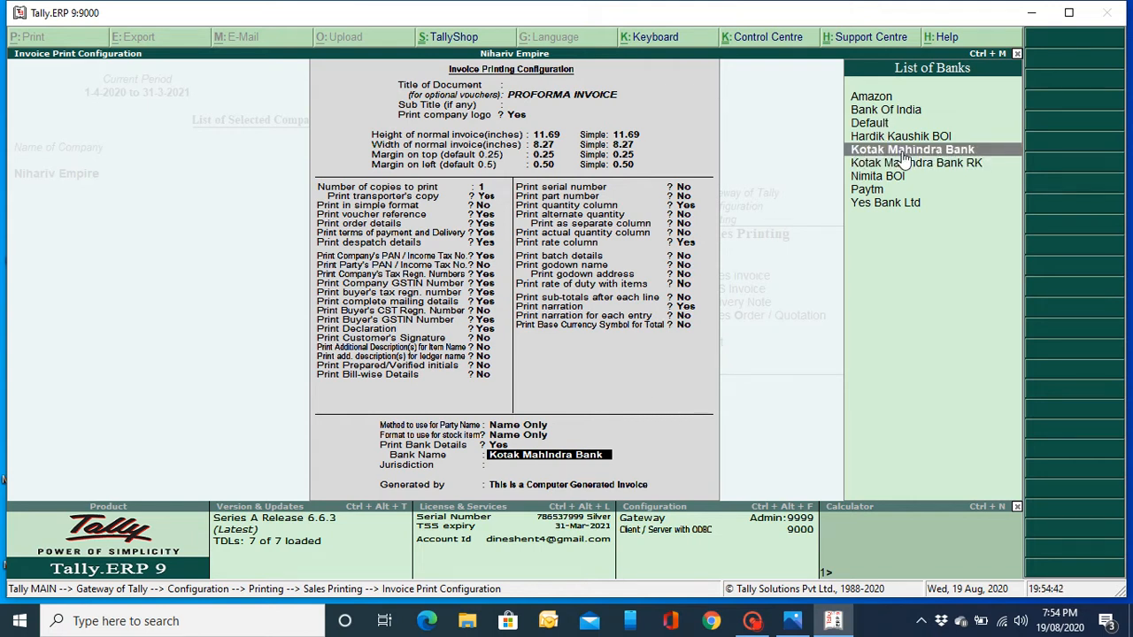
{"action": "key", "text": "Return"}
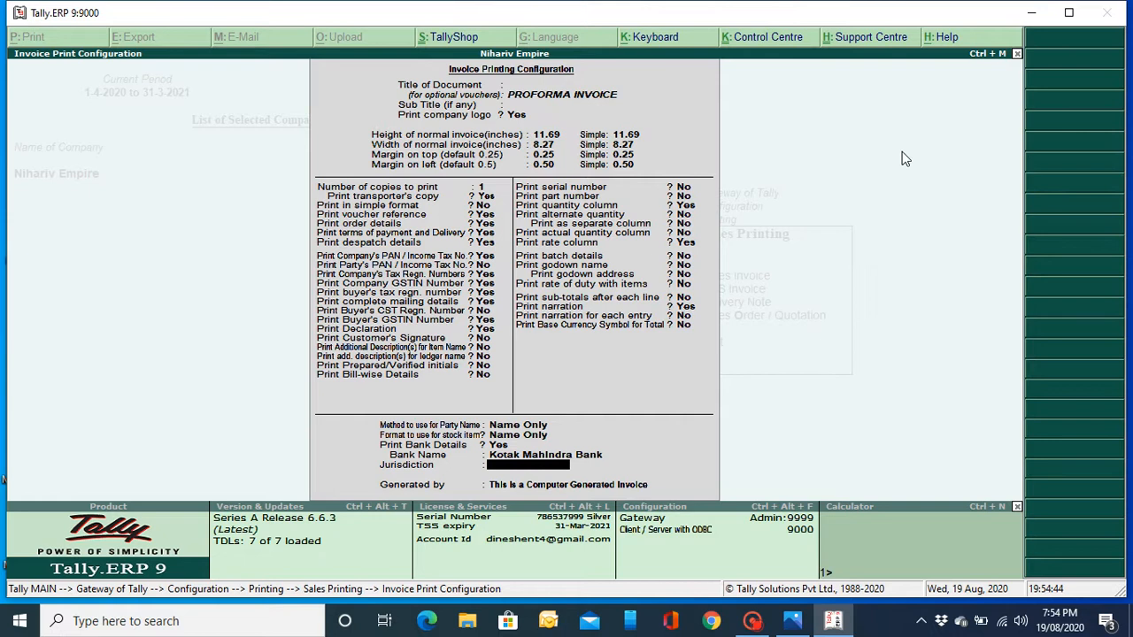
{"action": "type", "text": "Panipat"}
{"action": "key", "text": "Return"}
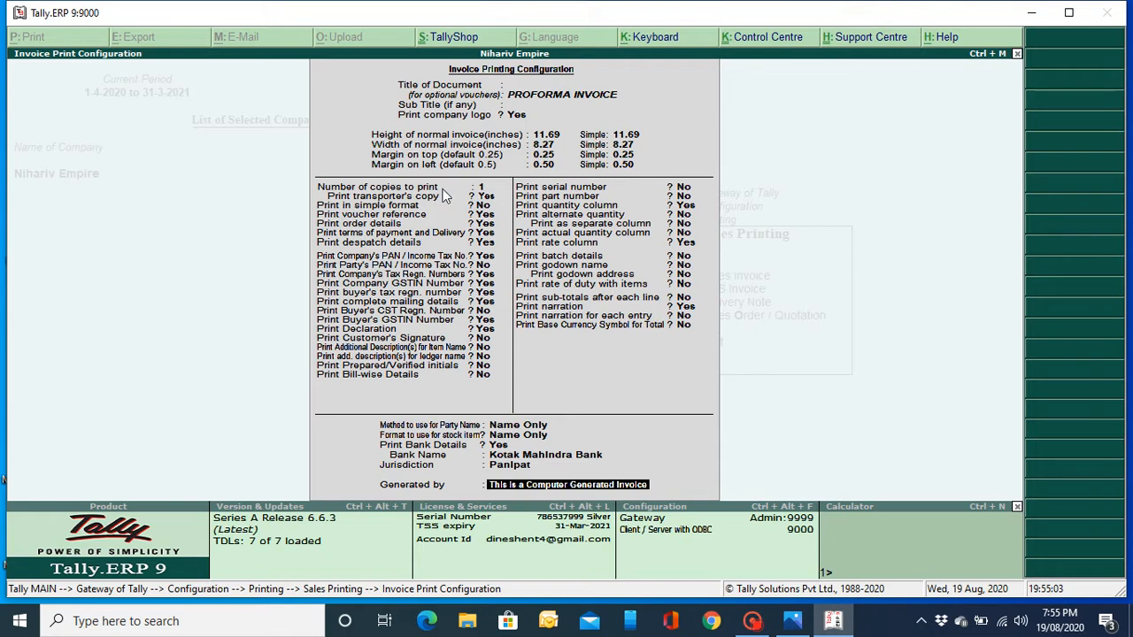
- Set the number of invoice copies to print to 3
{"action": "left_click", "coordinate": [485, 187]}
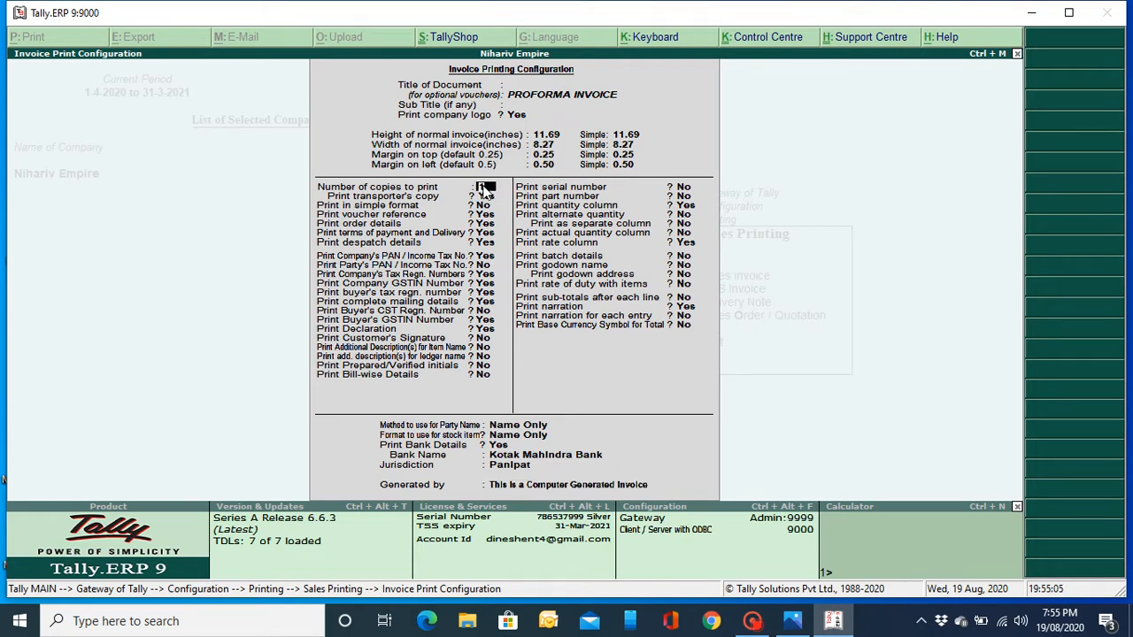
{"action": "type", "text": "2"}
{"action": "type", "text": "3"}
{"action": "key", "text": "Return"}
- Review the invoice print options from the number of copies down to complete mailing details
{"action": "key", "text": "Up"}
{"action": "key", "text": "Down"}
{"action": "key", "text": "Down"}
{"action": "key", "text": "Down"}
{"action": "key", "text": "Down"}
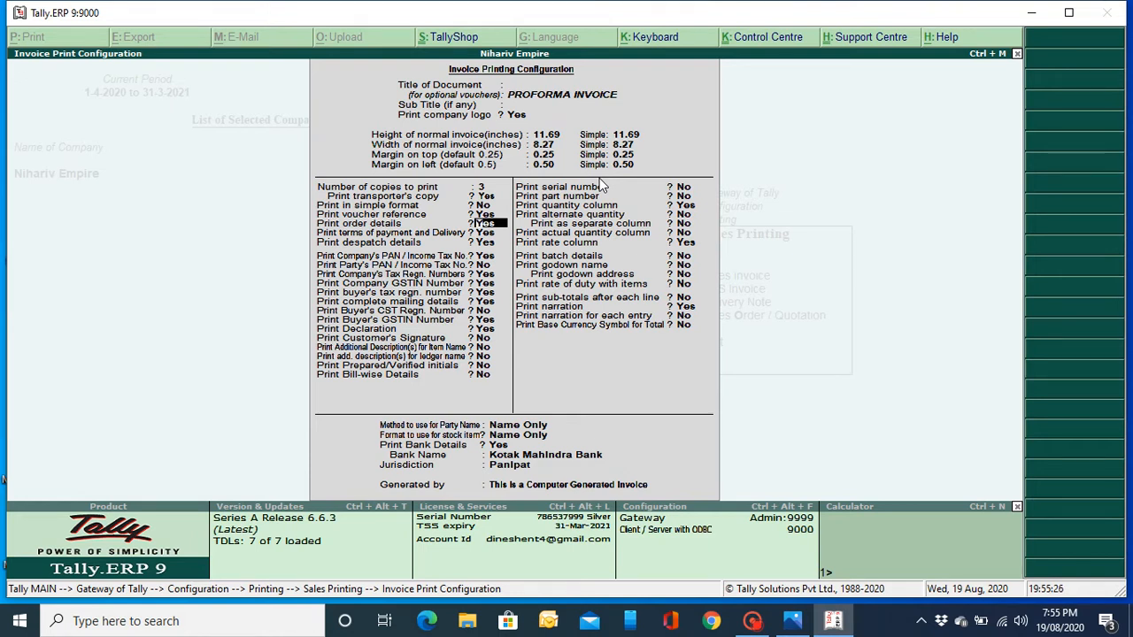
{"action": "key", "text": "Down"}
{"action": "key", "text": "Down"}
{"action": "key", "text": "Down"}
{"action": "key", "text": "Down"}
{"action": "key", "text": "Down"}
{"action": "key", "text": "Down"}
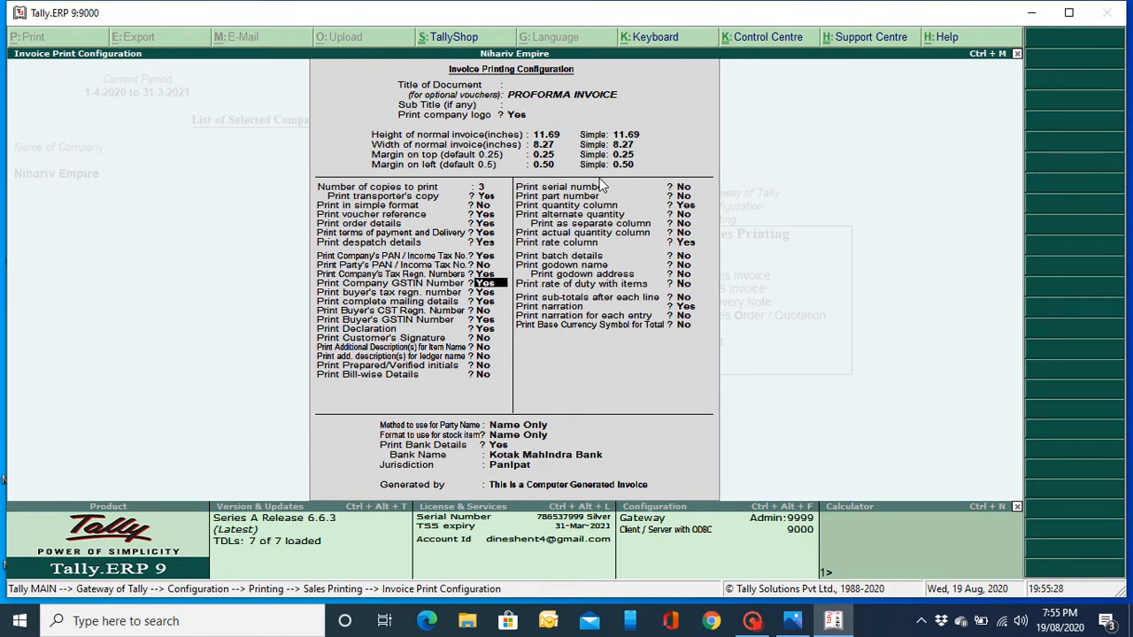
{"action": "key", "text": "Down"}
{"action": "key", "text": "Down"}
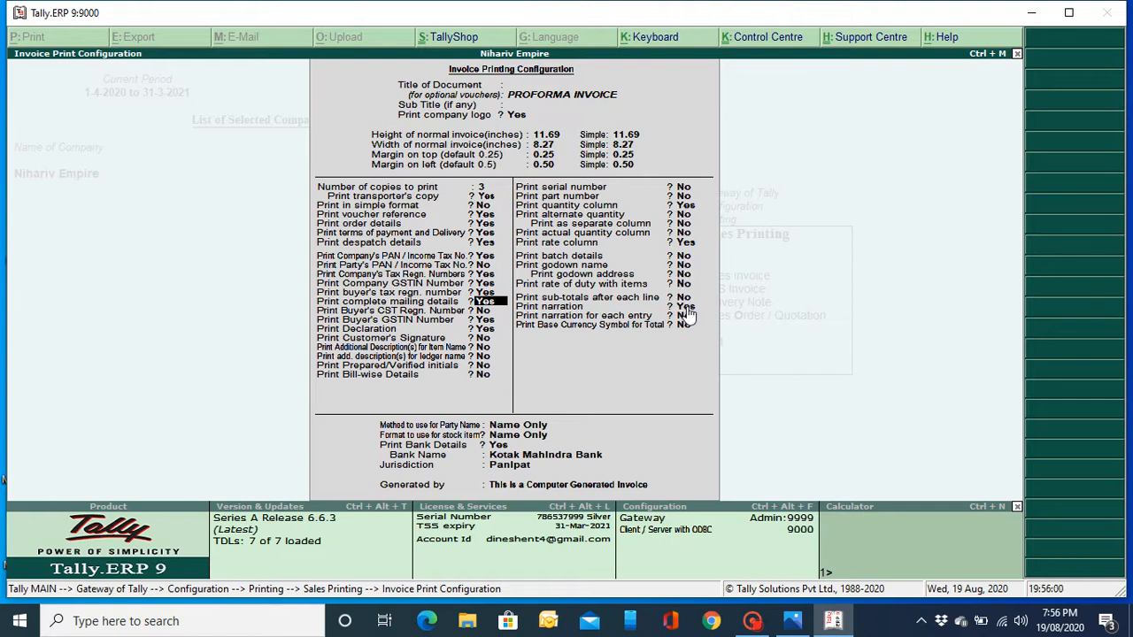
- Keep the print options through bill-wise details as they are, save the invoice printing configuration and return to the Gateway of Tally
{"action": "key", "text": "Return"}
{"action": "key", "text": "Return"}
{"action": "key", "text": "Return"}
{"action": "key", "text": "Return"}
{"action": "key", "text": "Return"}
{"action": "key", "text": "Return"}
{"action": "key", "text": "Return"}
{"action": "key", "text": "Return"}
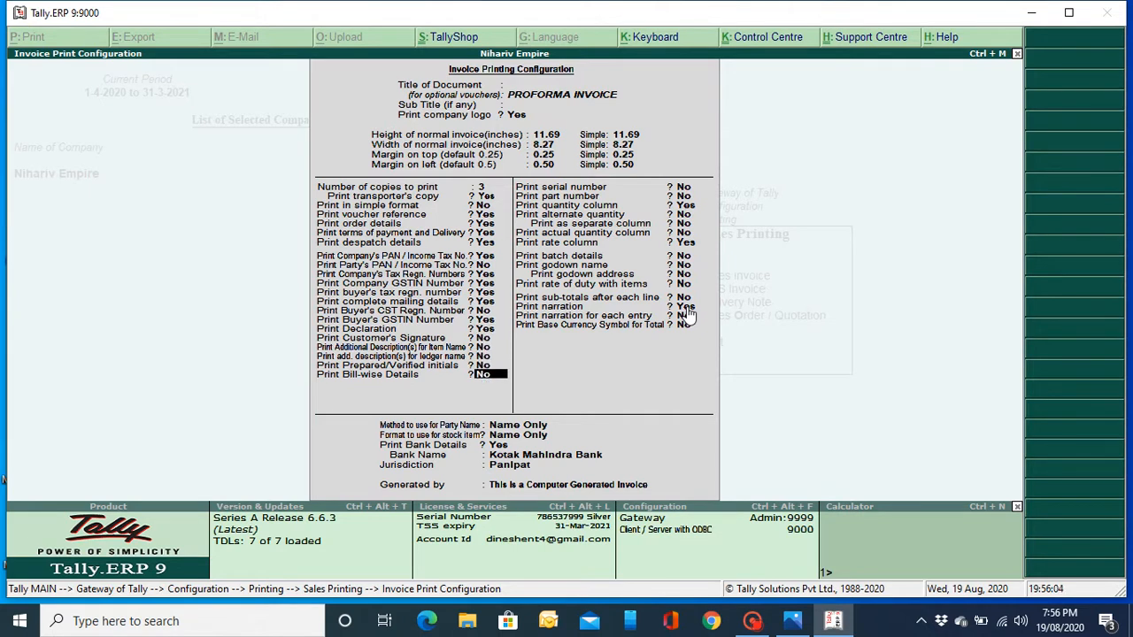
{"action": "key", "text": "ctrl+a"}
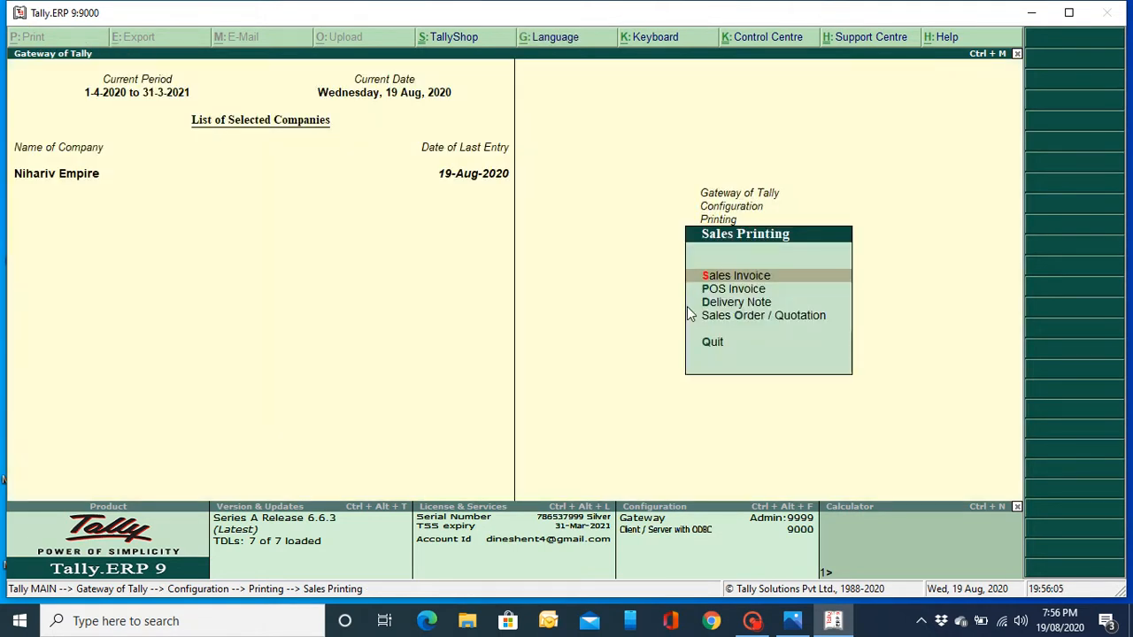
{"action": "key", "text": "Escape"}
{"action": "key", "text": "Escape"}
{"action": "key", "text": "Escape"}
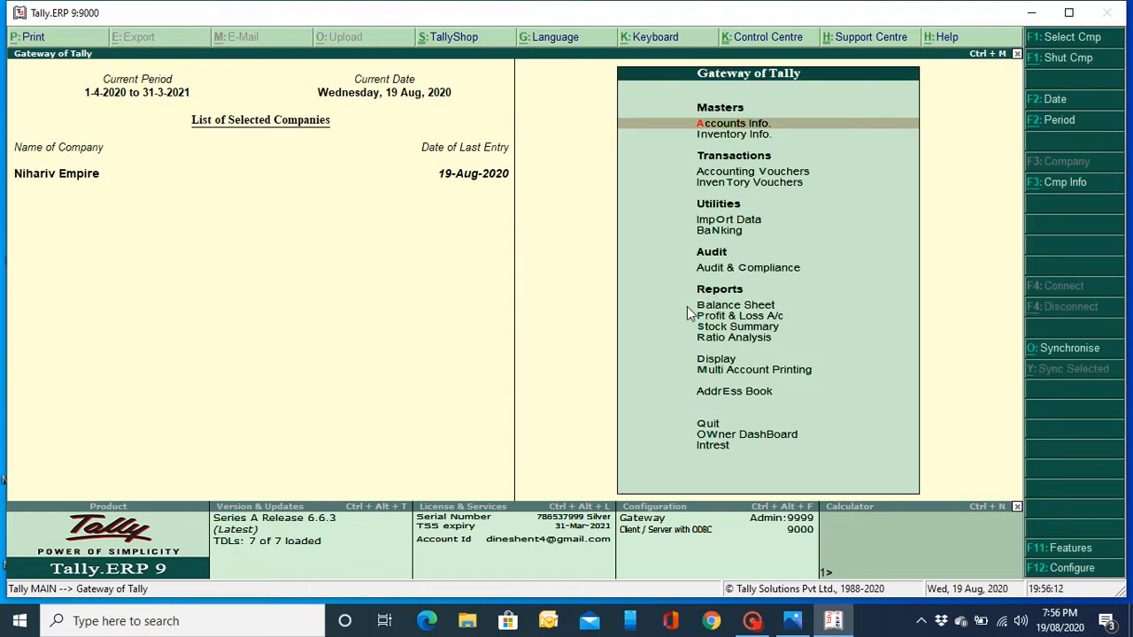
- Display the Sales Register from the account books
{"action": "left_click", "coordinate": [708, 359]}
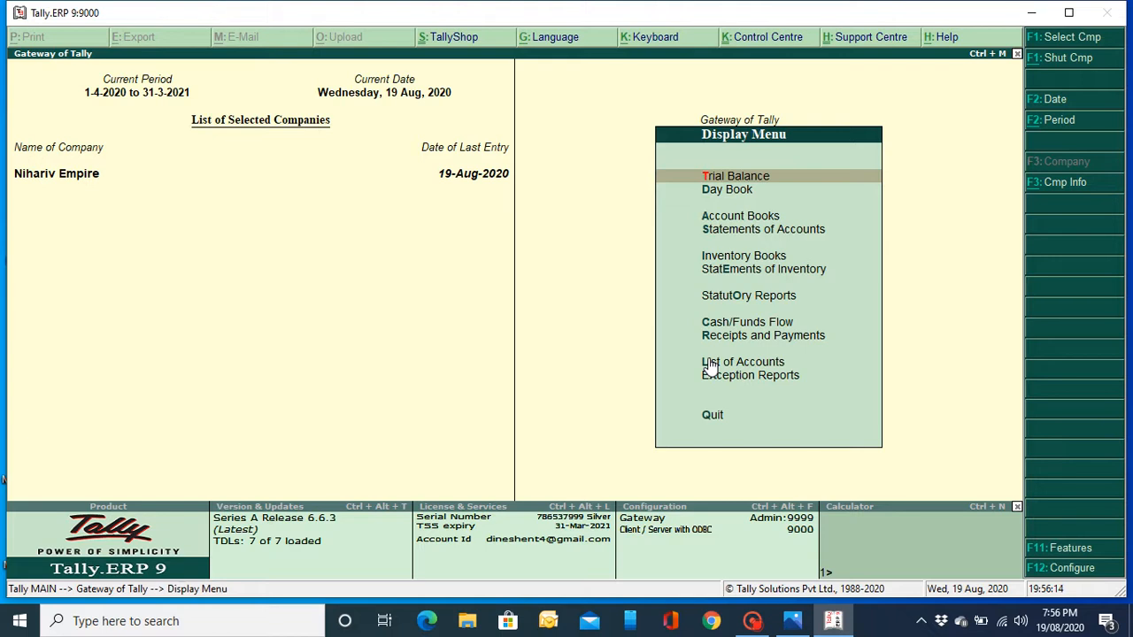
{"action": "key", "text": "Down"}
{"action": "key", "text": "Down"}
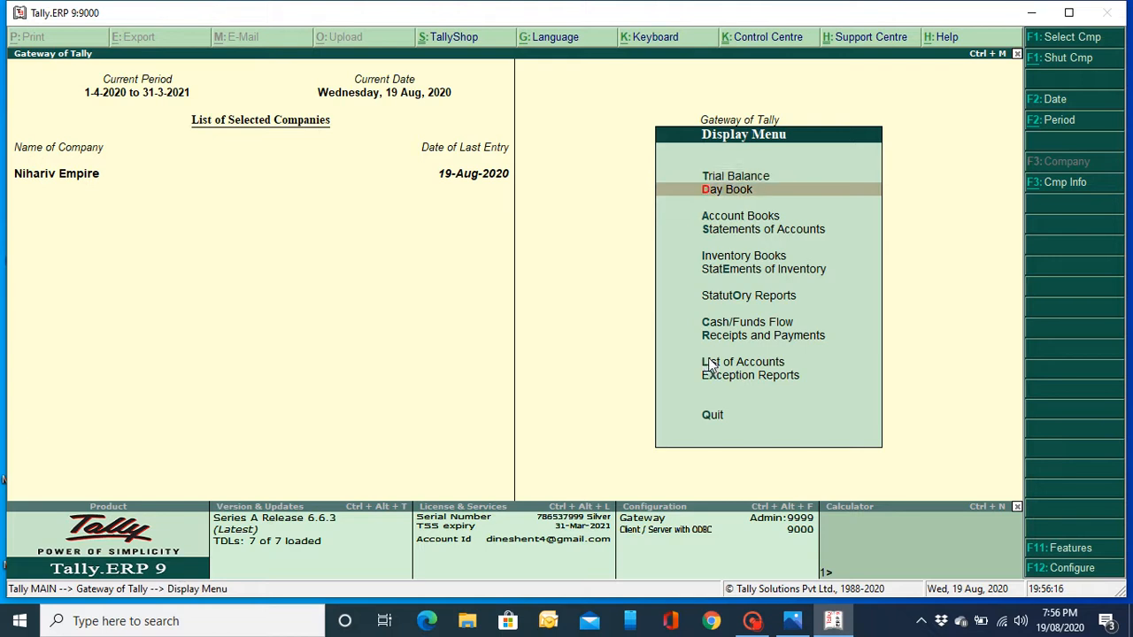
{"action": "key", "text": "Return"}
{"action": "key", "text": "Down"}
{"action": "key", "text": "Down"}
{"action": "key", "text": "Down"}
{"action": "key", "text": "Down"}
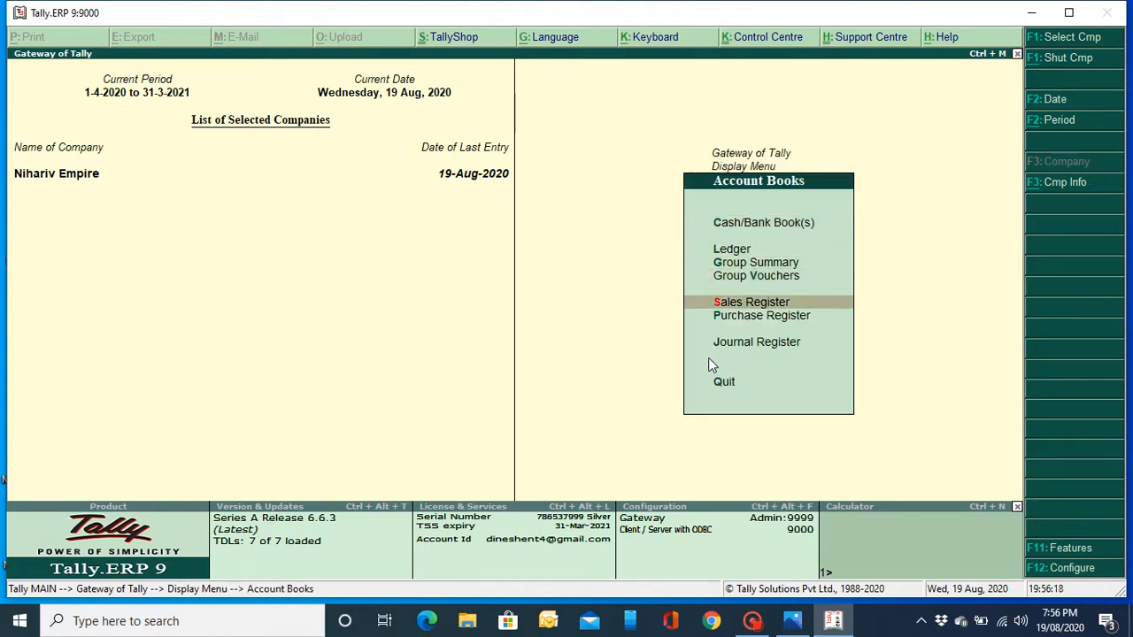
{"action": "key", "text": "Return"}
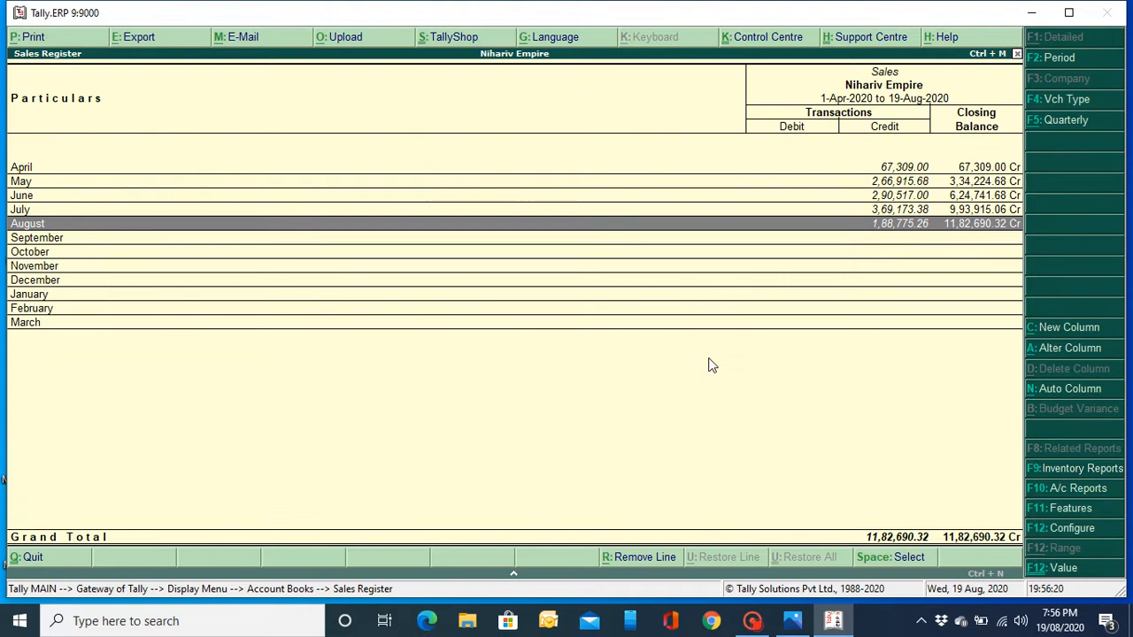
- Open the Tally Solutions Pvt Ltd sales voucher dated 1-8-2020 from the August voucher list
{"action": "key", "text": "Return"}
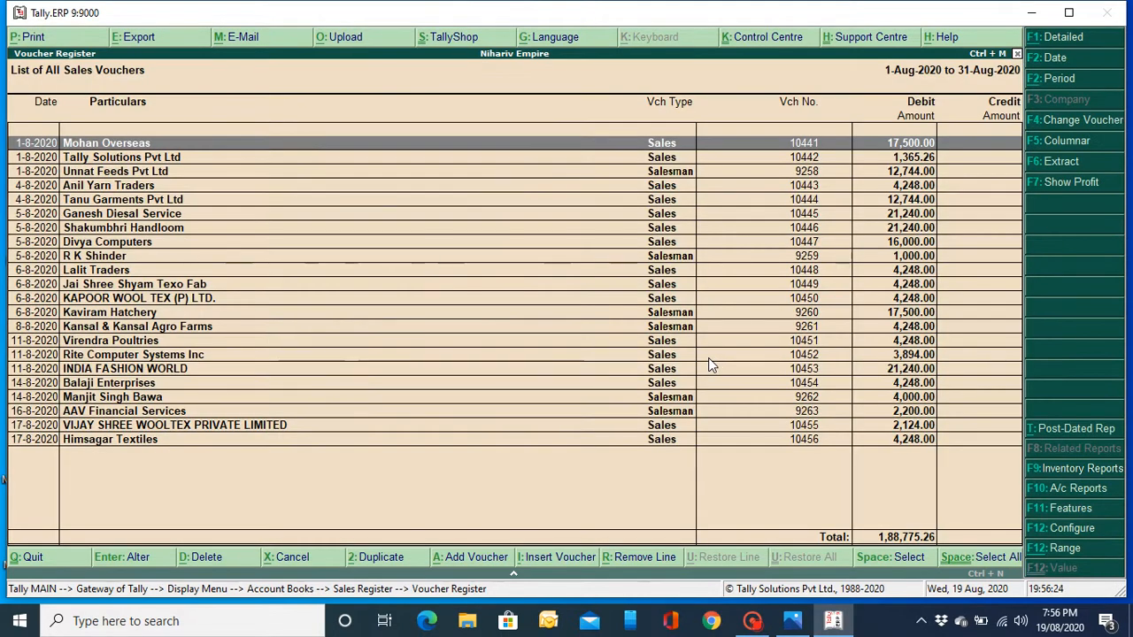
{"action": "key", "text": "Down"}
{"action": "key", "text": "Return"}
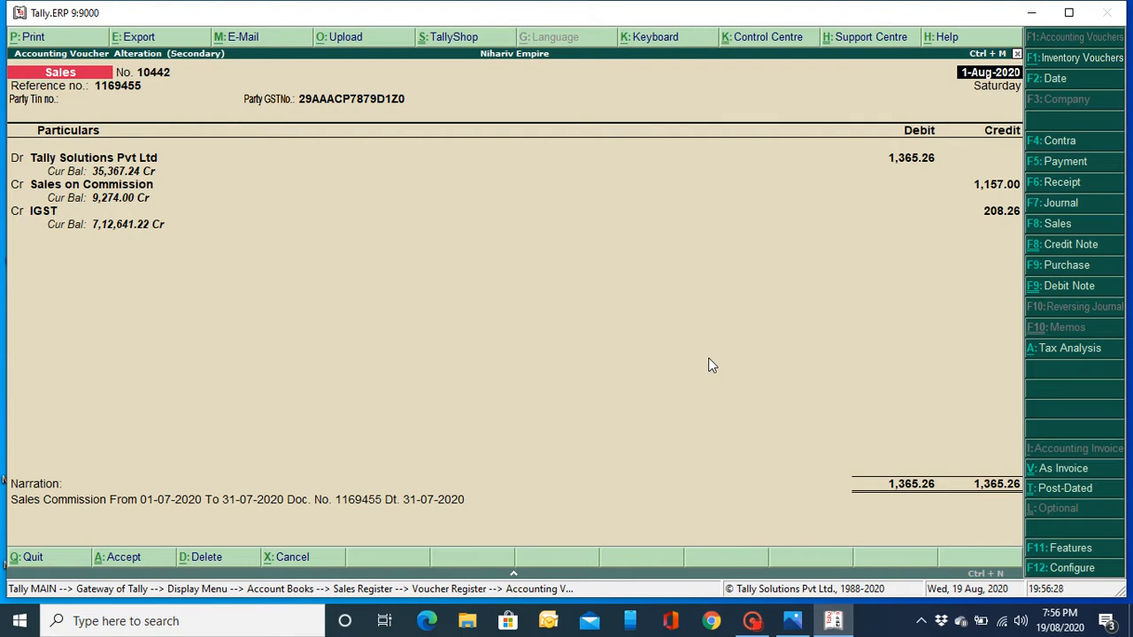
- Leave the Tally Solutions Pvt Ltd voucher, look at the Mohan Overseas sales voucher and return to the August voucher list
{"action": "key", "text": "Escape"}
{"action": "key", "text": "Return"}
{"action": "key", "text": "Up"}
{"action": "key", "text": "Return"}
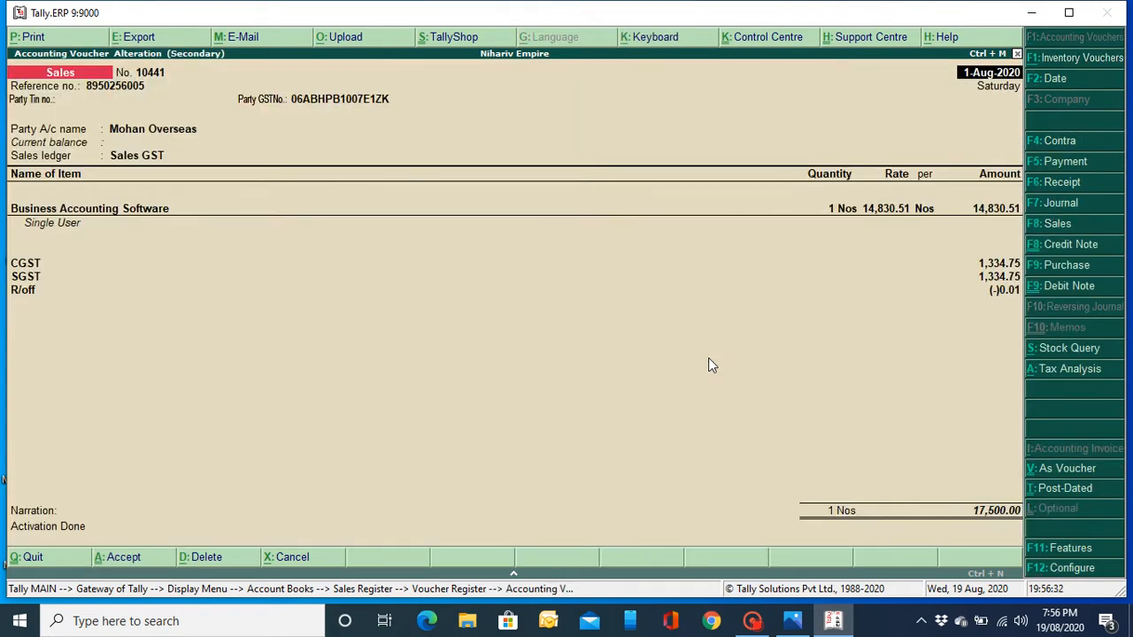
{"action": "key", "text": "Escape"}
{"action": "key", "text": "Return"}
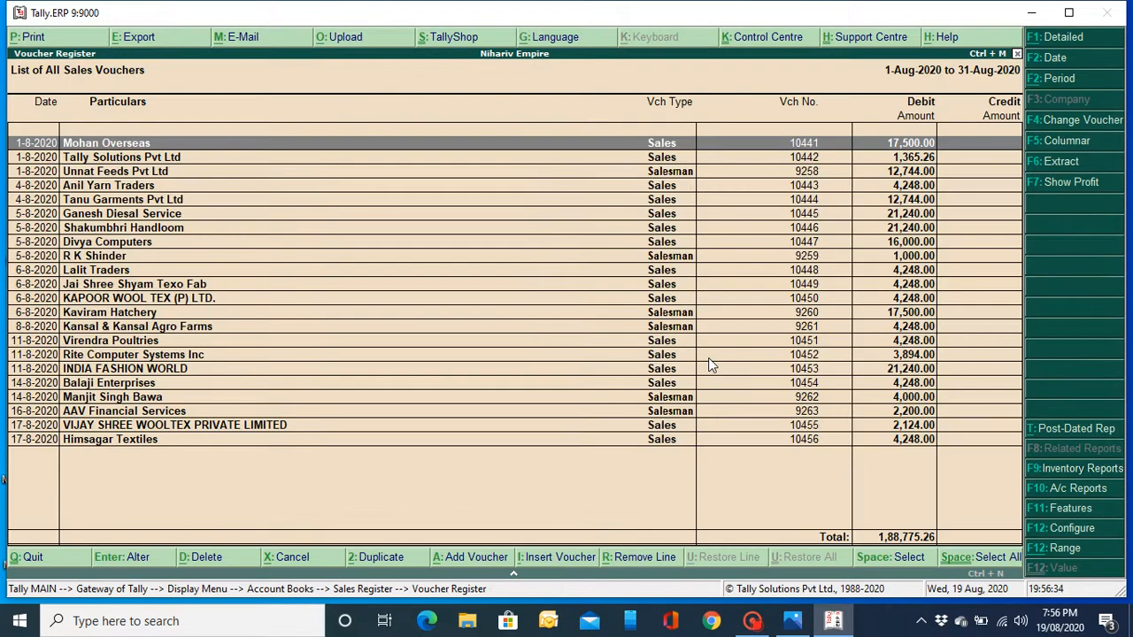
- Open the Himsagar Textiles sales voucher dated 17-8-2020 from the August voucher list
{"action": "key", "text": "Down"}
{"action": "key", "text": "Down"}
{"action": "key", "text": "Down"}
{"action": "key", "text": "Down"}
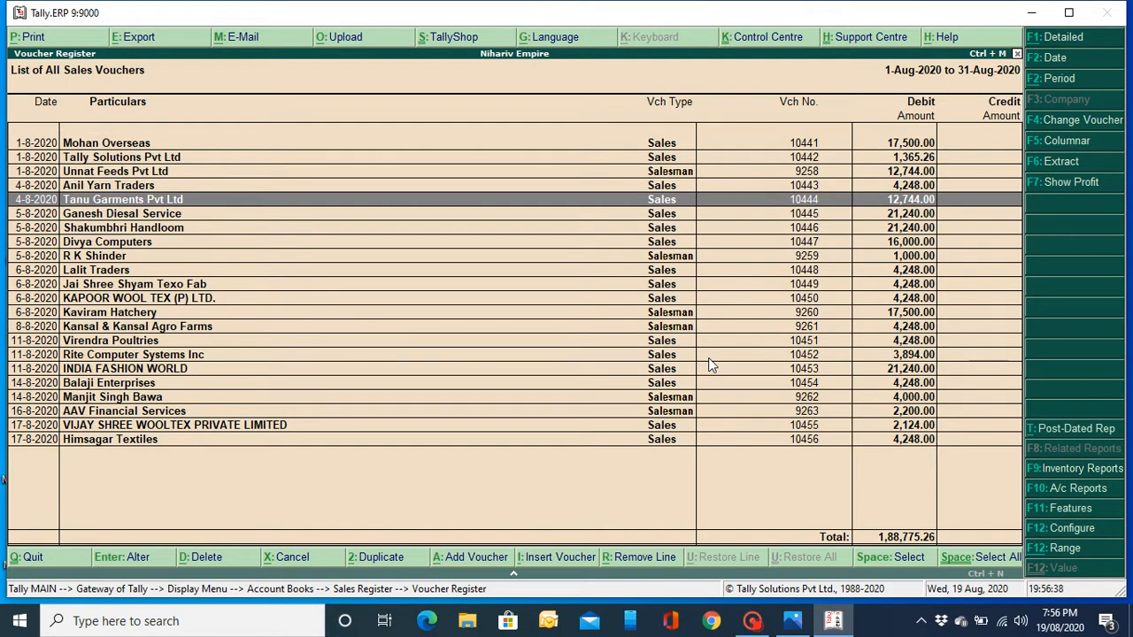
{"action": "key", "text": "Down"}
{"action": "key", "text": "Down"}
{"action": "key", "text": "Down"}
{"action": "key", "text": "Down"}
{"action": "key", "text": "Down"}
{"action": "key", "text": "Down"}
{"action": "key", "text": "Down"}
{"action": "key", "text": "Down"}
{"action": "key", "text": "Down"}
{"action": "key", "text": "Down"}
{"action": "key", "text": "Down"}
{"action": "key", "text": "Down"}
{"action": "key", "text": "Down"}
{"action": "key", "text": "Down"}
{"action": "key", "text": "Down"}
{"action": "key", "text": "Down"}
{"action": "key", "text": "Down"}
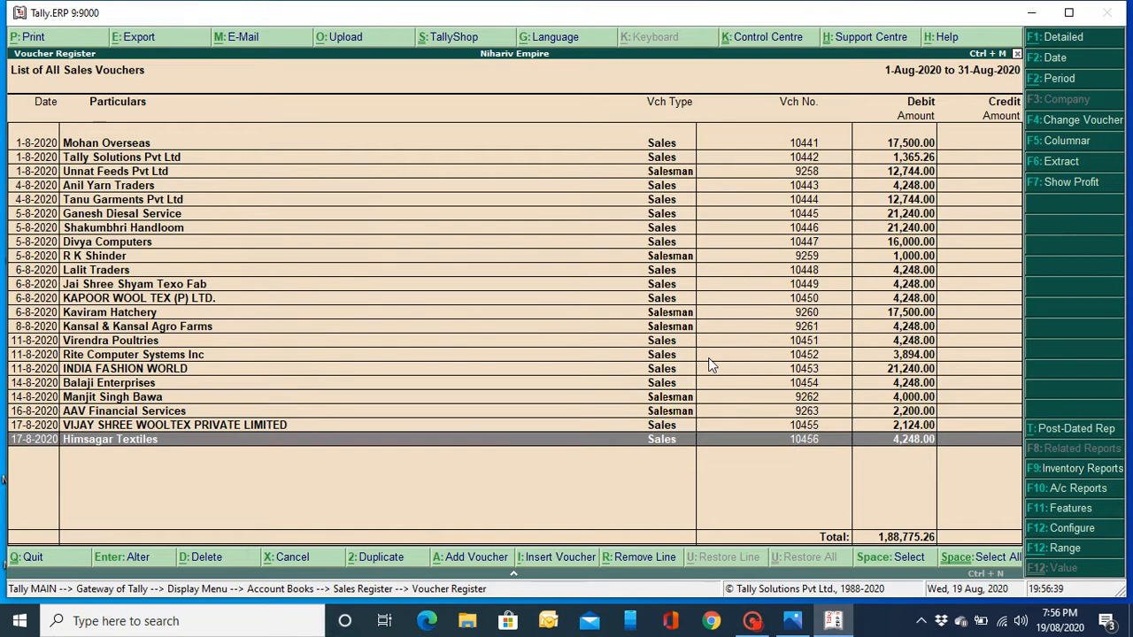
{"action": "key", "text": "Return"}
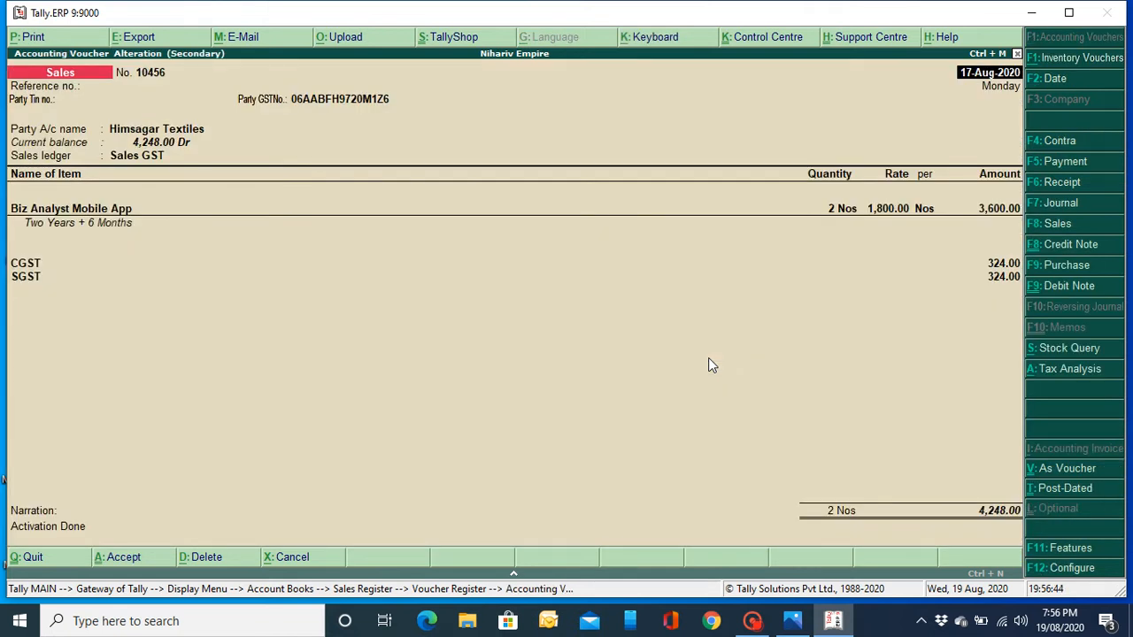
- Preview the Himsagar Textiles tax invoice at zoomed size down to the bank details and jurisdiction, and close the preview
{"action": "key", "text": "alt+p"}
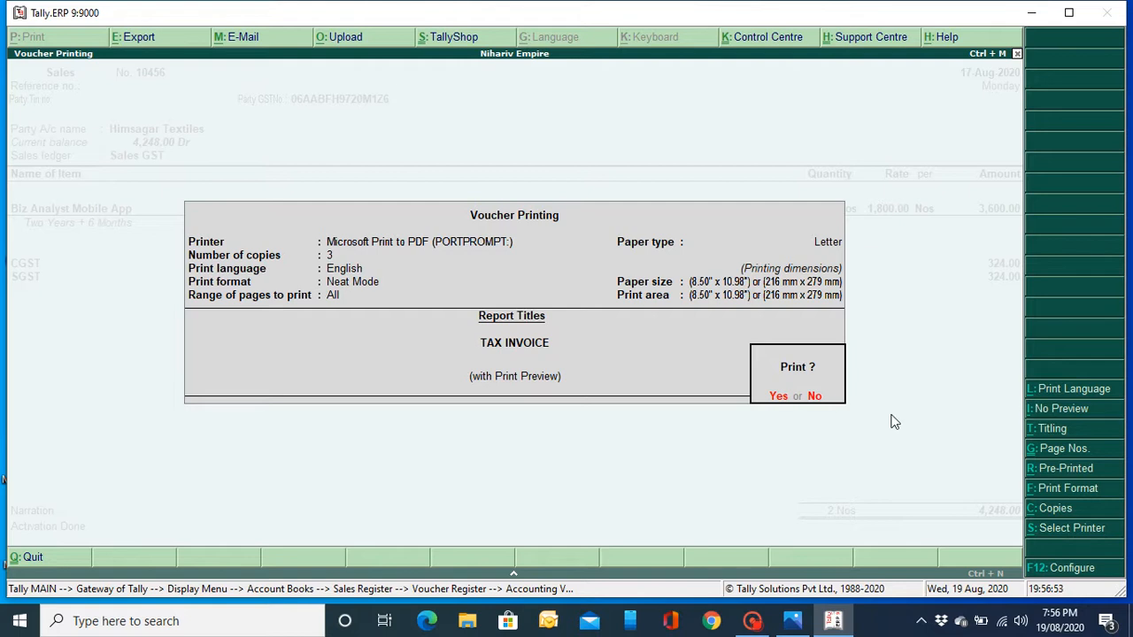
{"action": "left_click", "coordinate": [779, 397]}
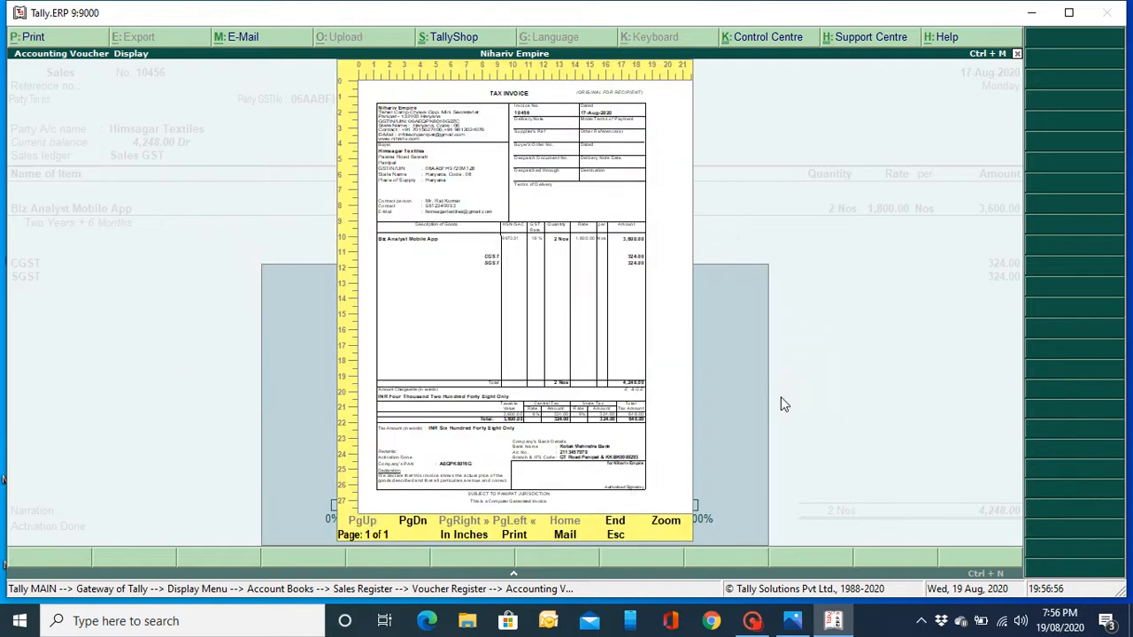
{"action": "left_click", "coordinate": [668, 523]}
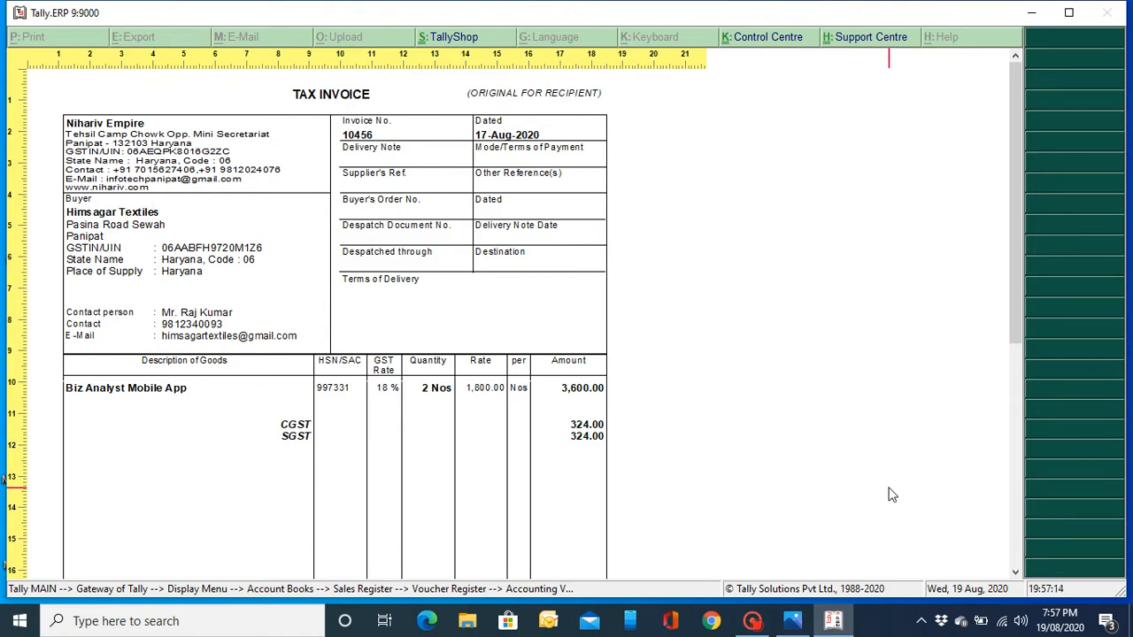
{"action": "left_click", "coordinate": [1015, 567]}
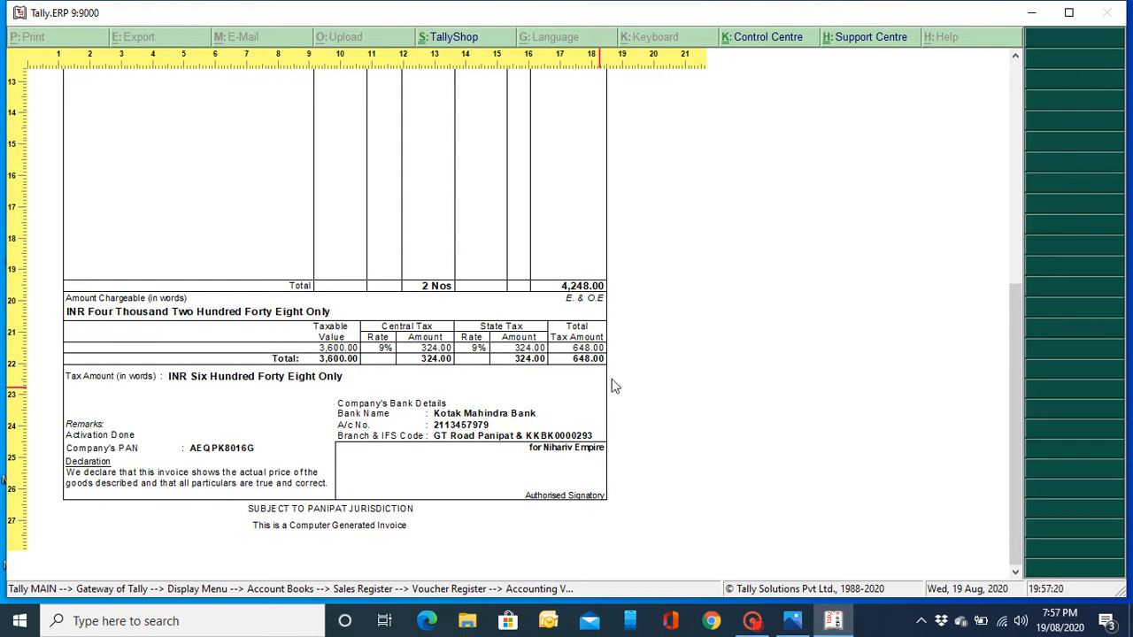
{"action": "left_click", "coordinate": [622, 426]}
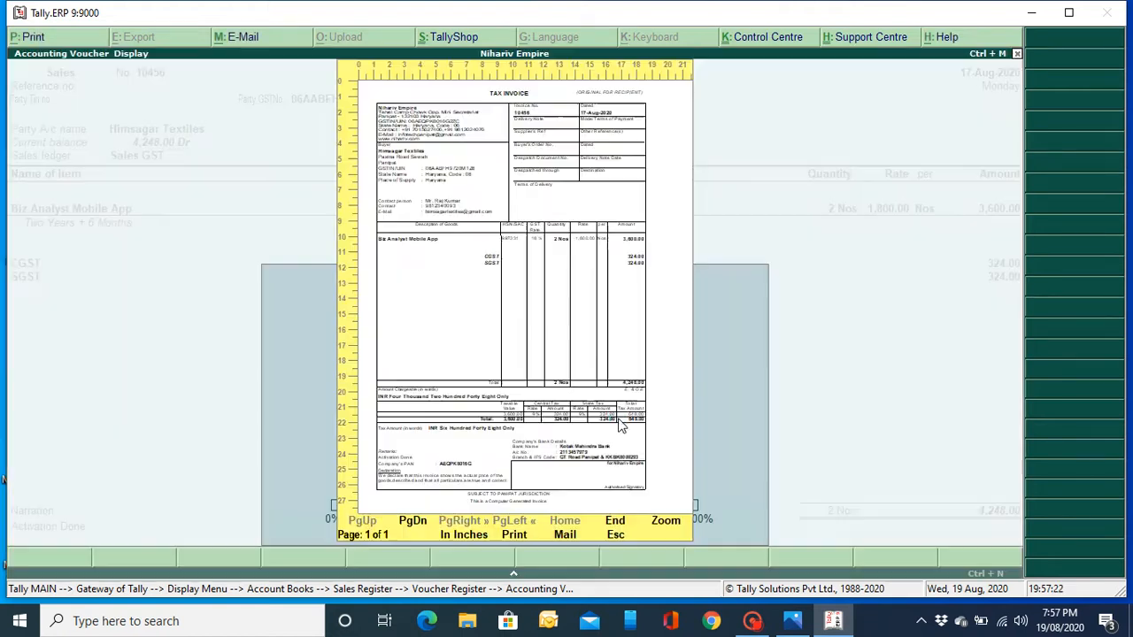
{"action": "key", "text": "Escape"}
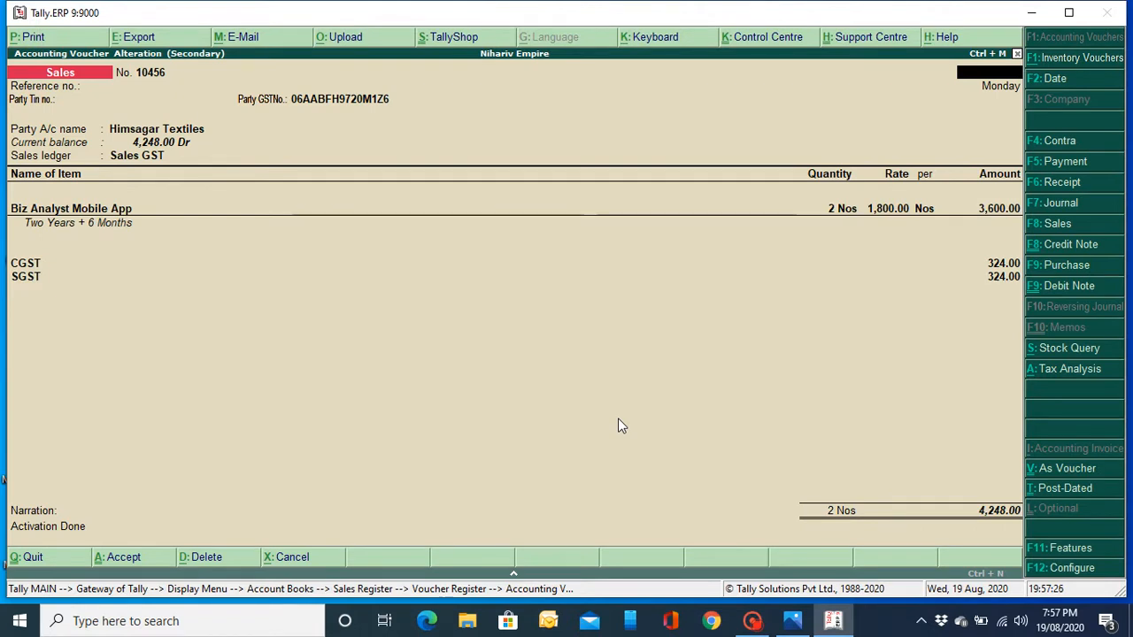
- Switch the invoice's print preview off and back on in the voucher printing options, start generating the preview and cancel out
{"action": "key", "text": "alt+p"}
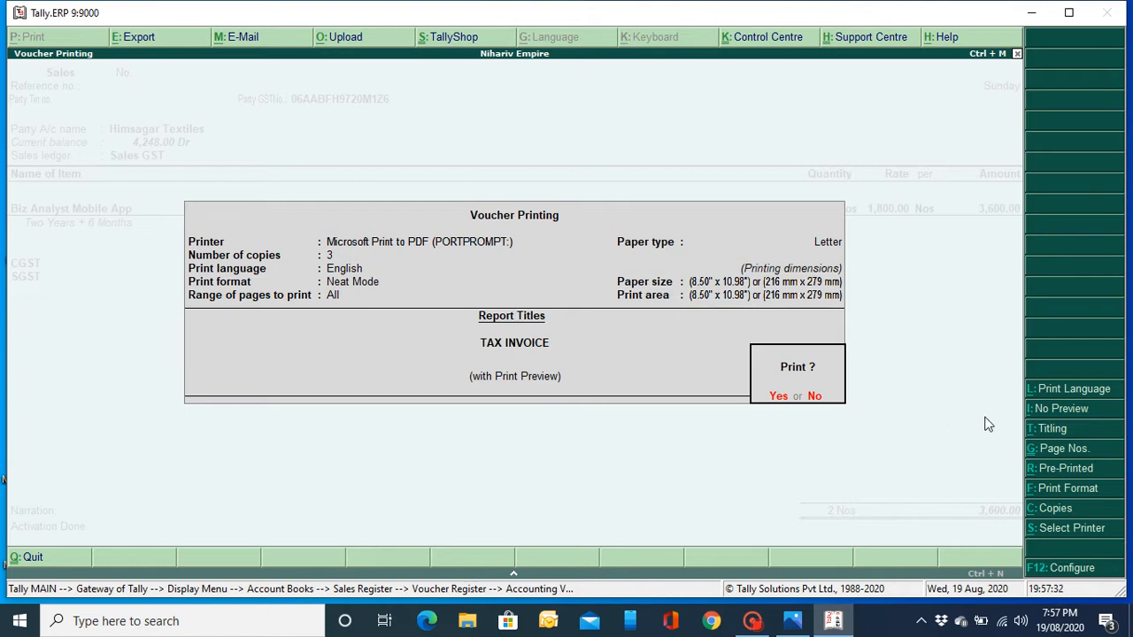
{"action": "left_click", "coordinate": [1052, 412]}
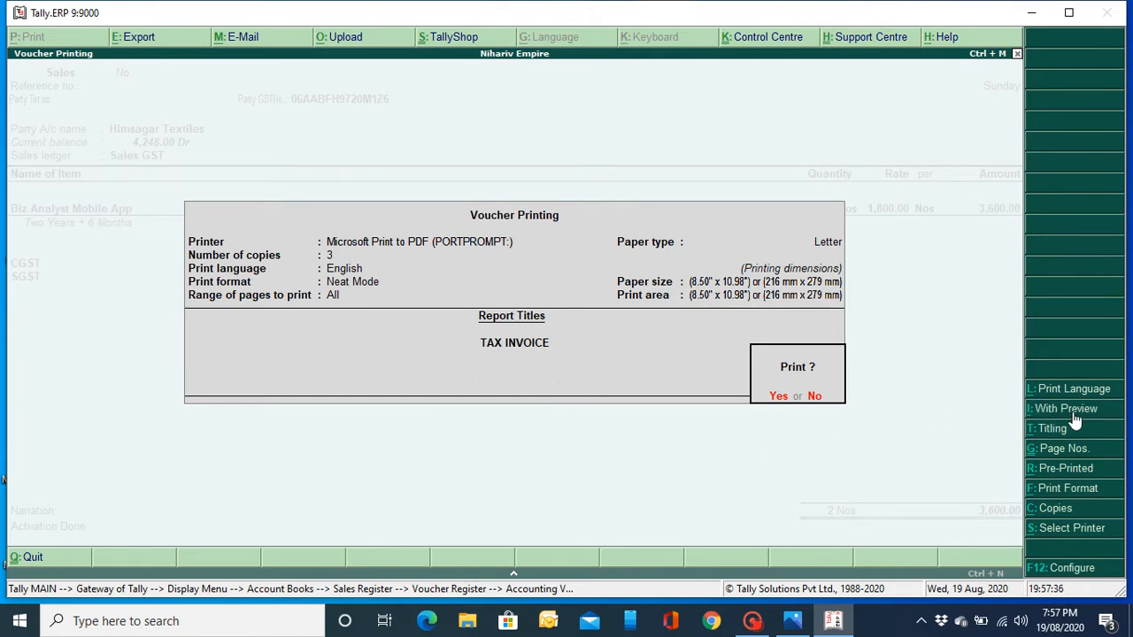
{"action": "left_click", "coordinate": [1073, 414]}
{"action": "key", "text": "Return"}
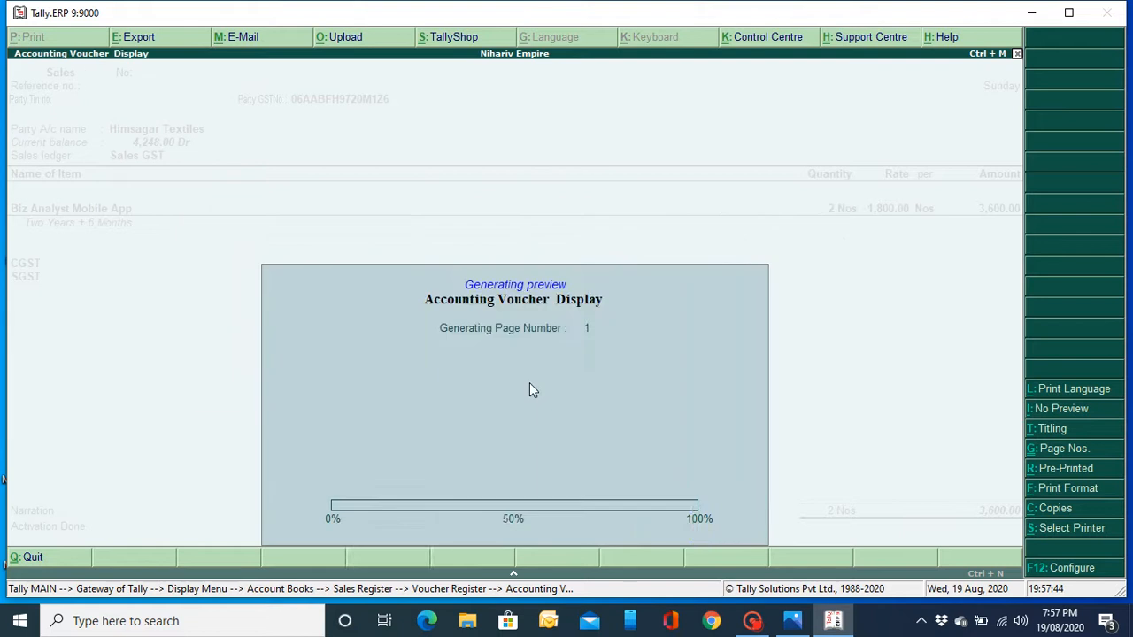
{"action": "key", "text": "Escape"}
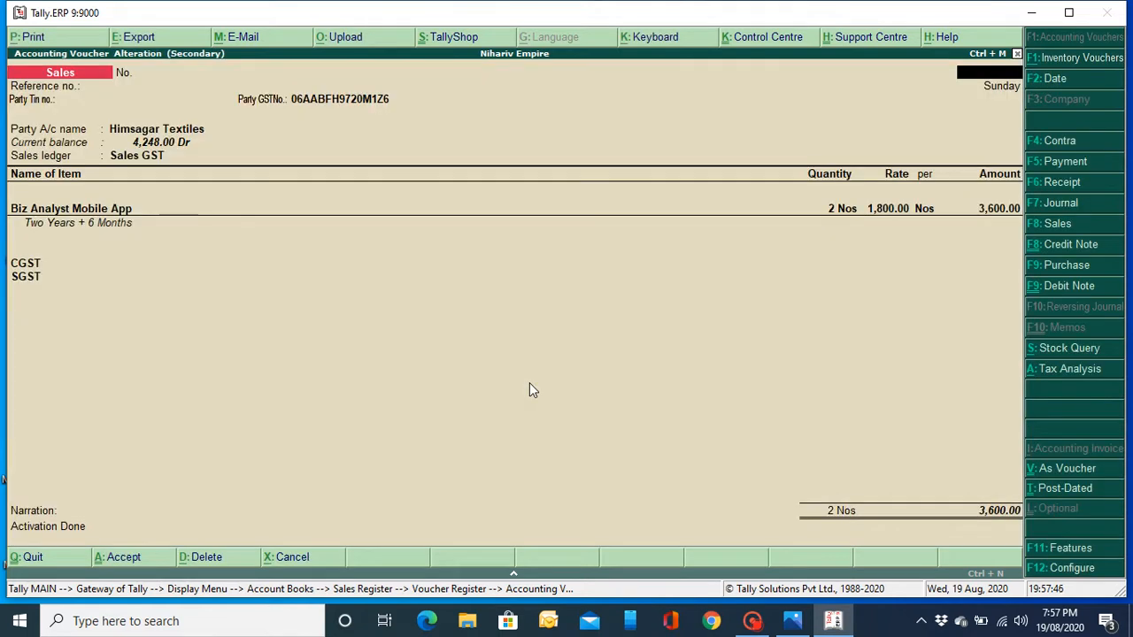
- Open the voucher printing copy settings and accept 3 copies with the type of copy set to All
{"action": "key", "text": "alt+p"}
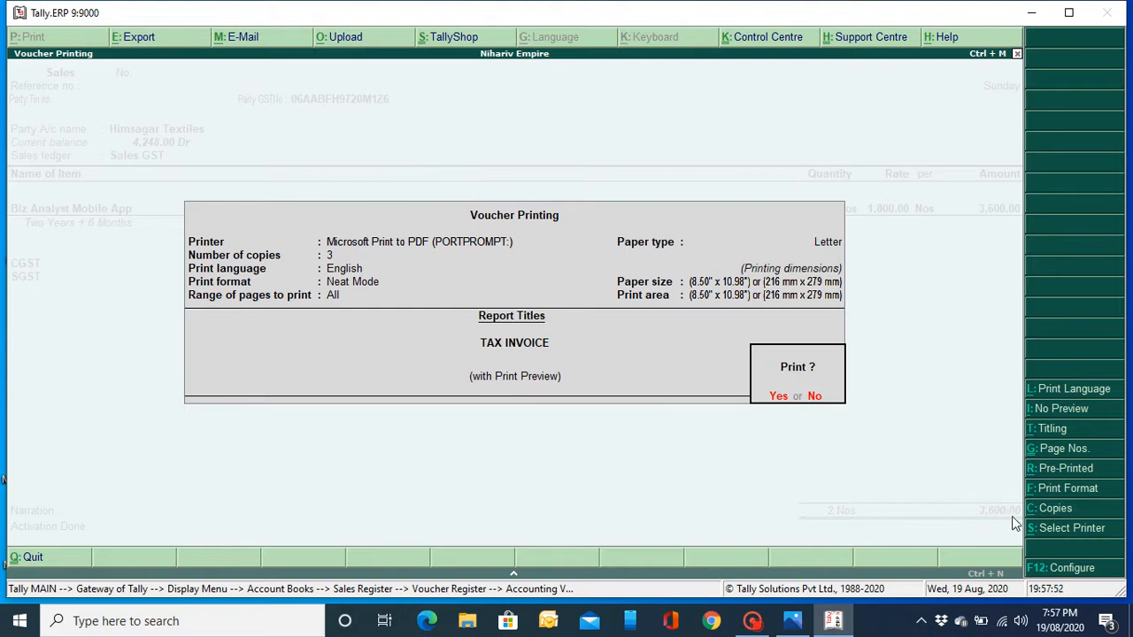
{"action": "left_click", "coordinate": [1054, 511]}
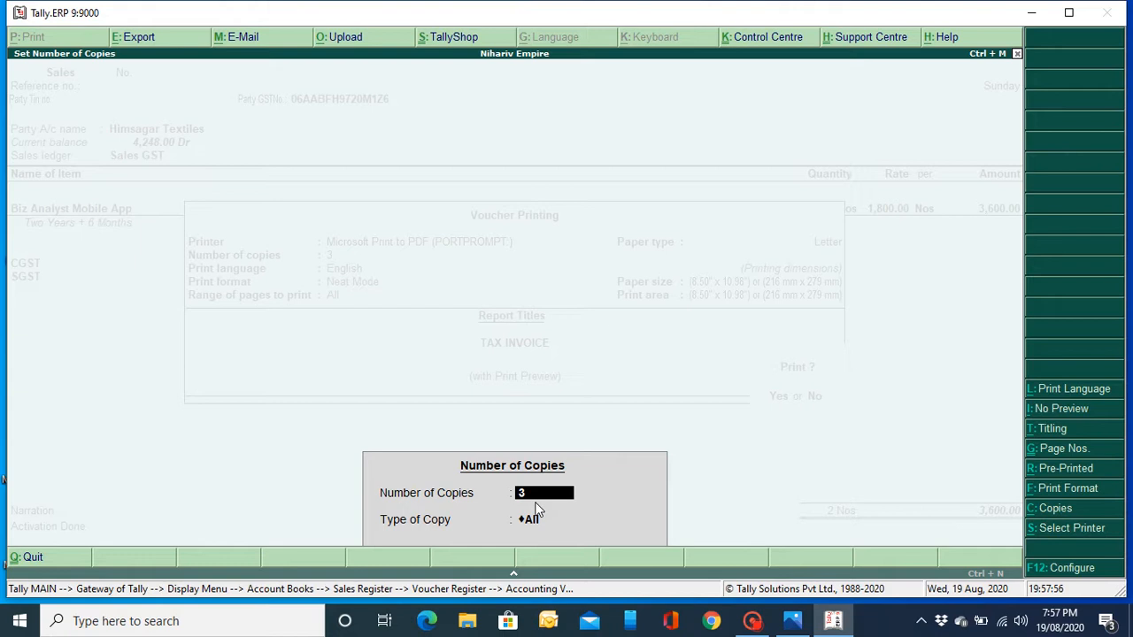
{"action": "key", "text": "Return"}
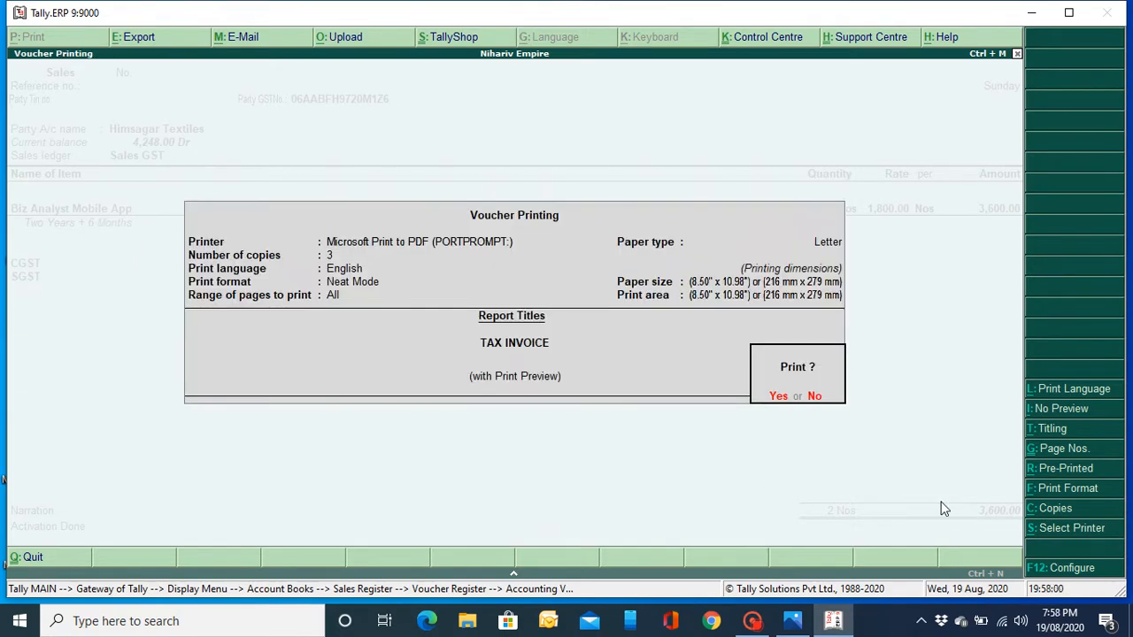
- Select Microsoft Print to PDF as the invoice printer with Portrait orientation, and decline the incoming call
{"action": "left_click", "coordinate": [1070, 534]}
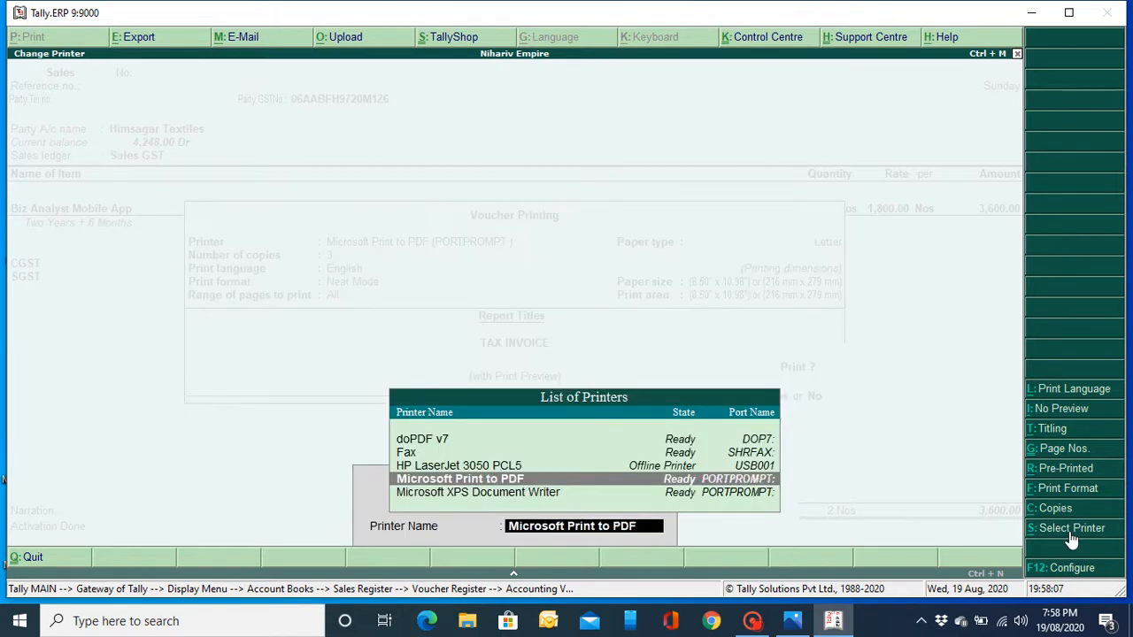
{"action": "left_click", "coordinate": [695, 483]}
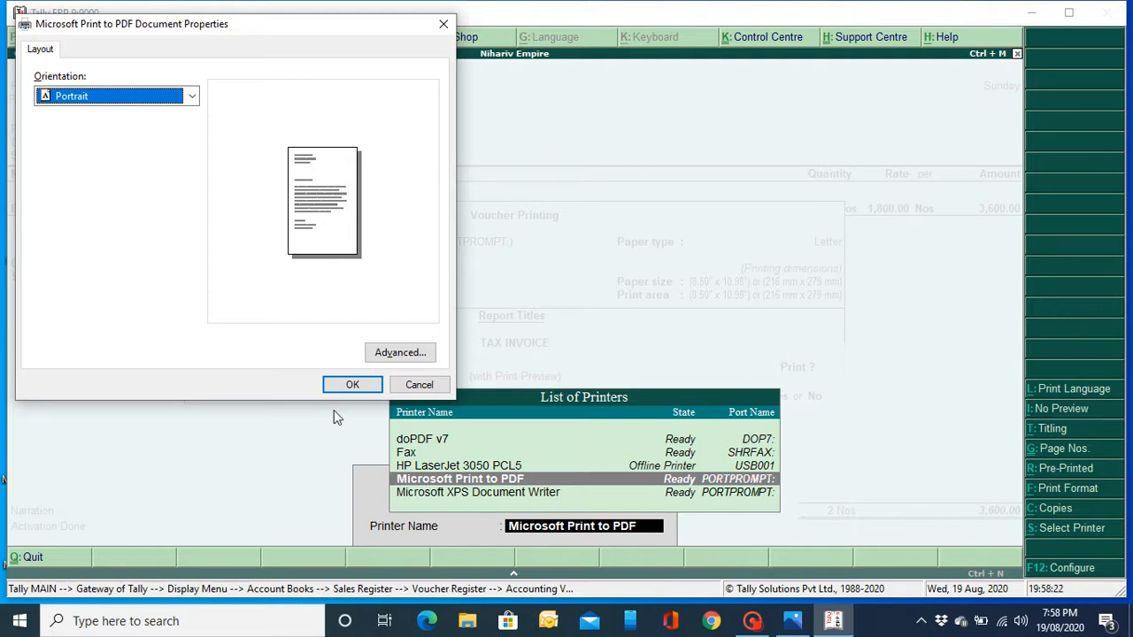
{"action": "left_click", "coordinate": [357, 387]}
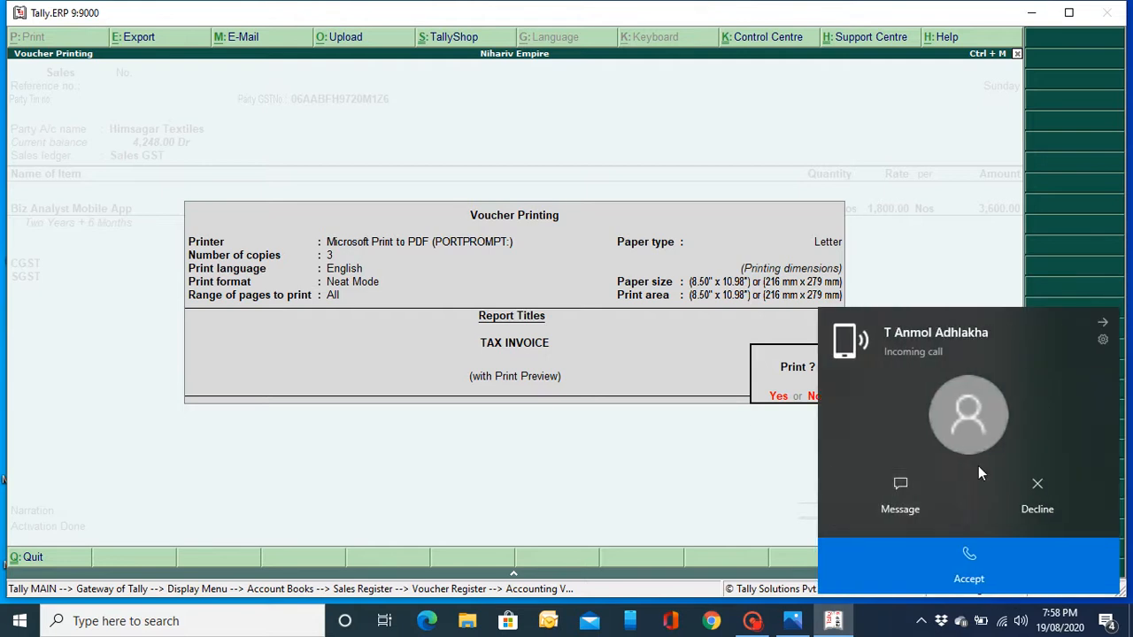
{"action": "left_click", "coordinate": [1039, 500]}
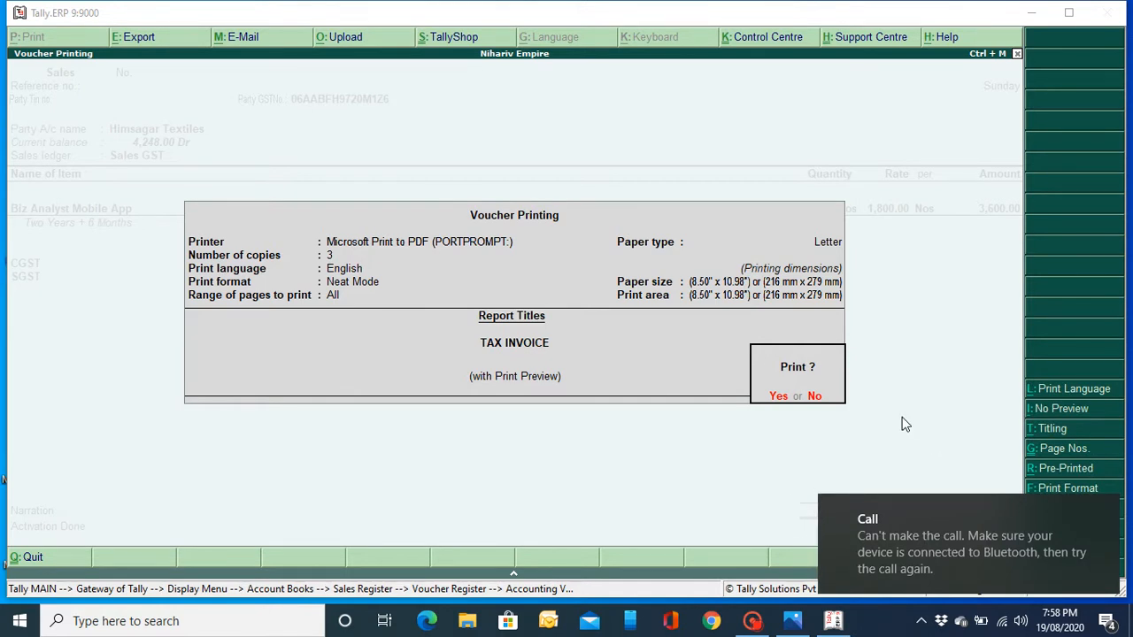
- Leave voucher printing for the voucher list, reopen the Himsagar Textiles voucher and dismiss the call notification
{"action": "key", "text": "Escape"}
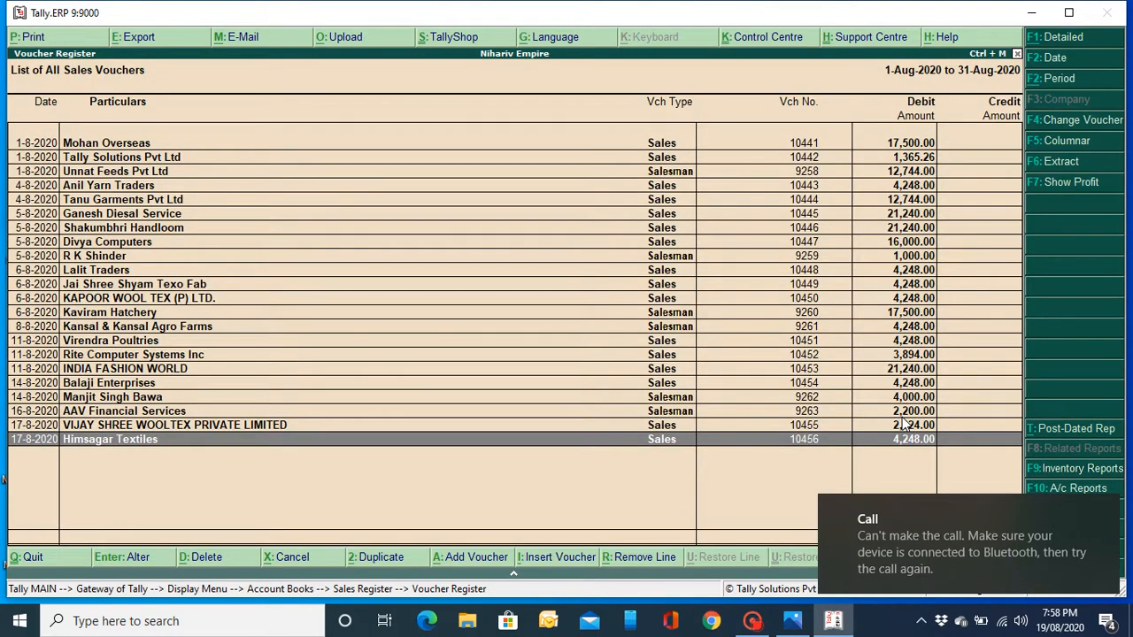
{"action": "key", "text": "Return"}
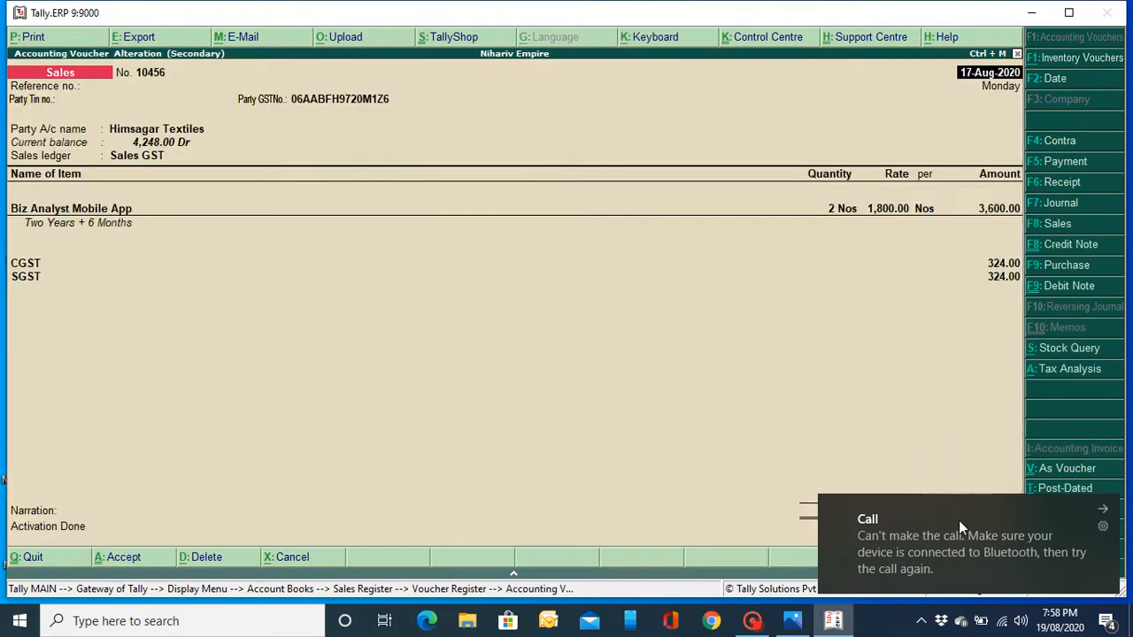
{"action": "left_click", "coordinate": [1105, 512]}
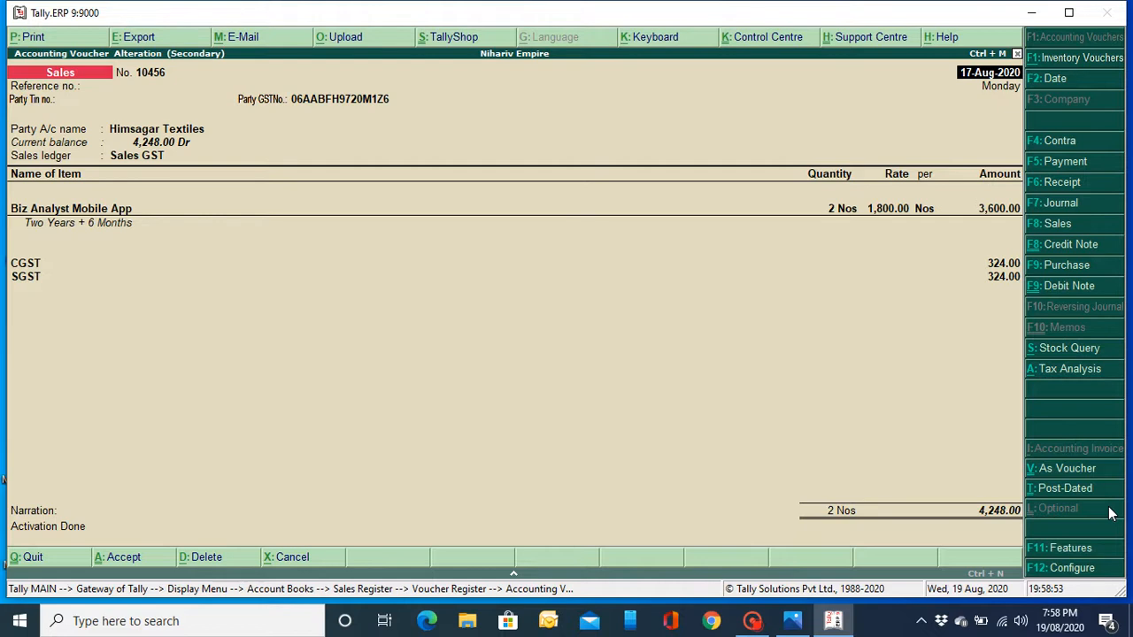
- Review the standard and advanced sales print configurations for the Himsagar Textiles invoice and accept both
{"action": "key", "text": "alt+p"}
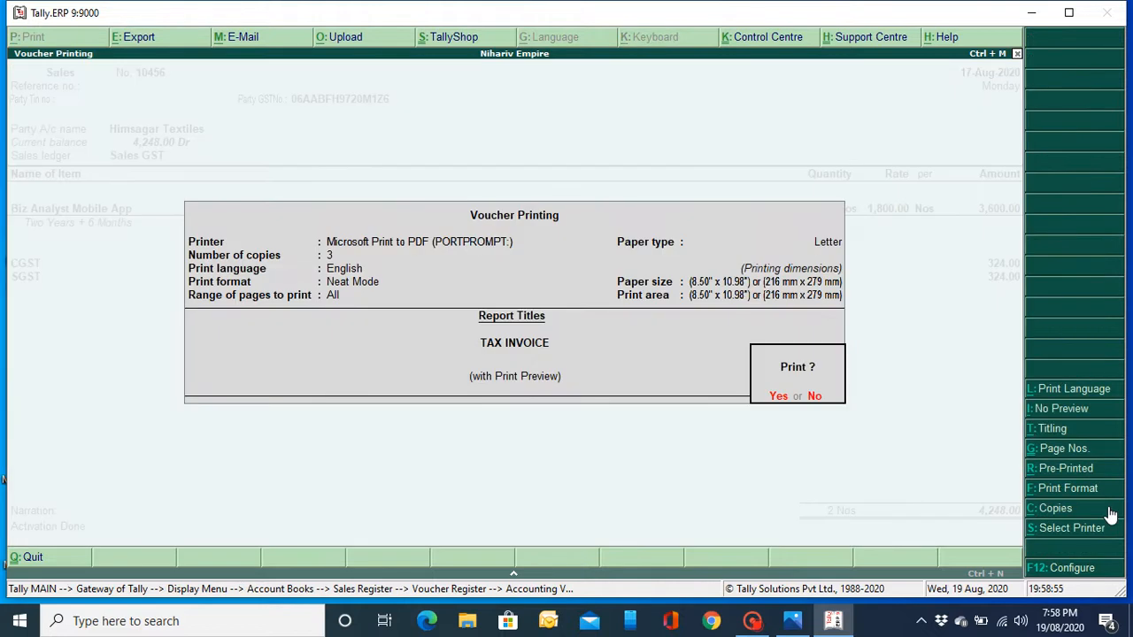
{"action": "left_click", "coordinate": [1079, 567]}
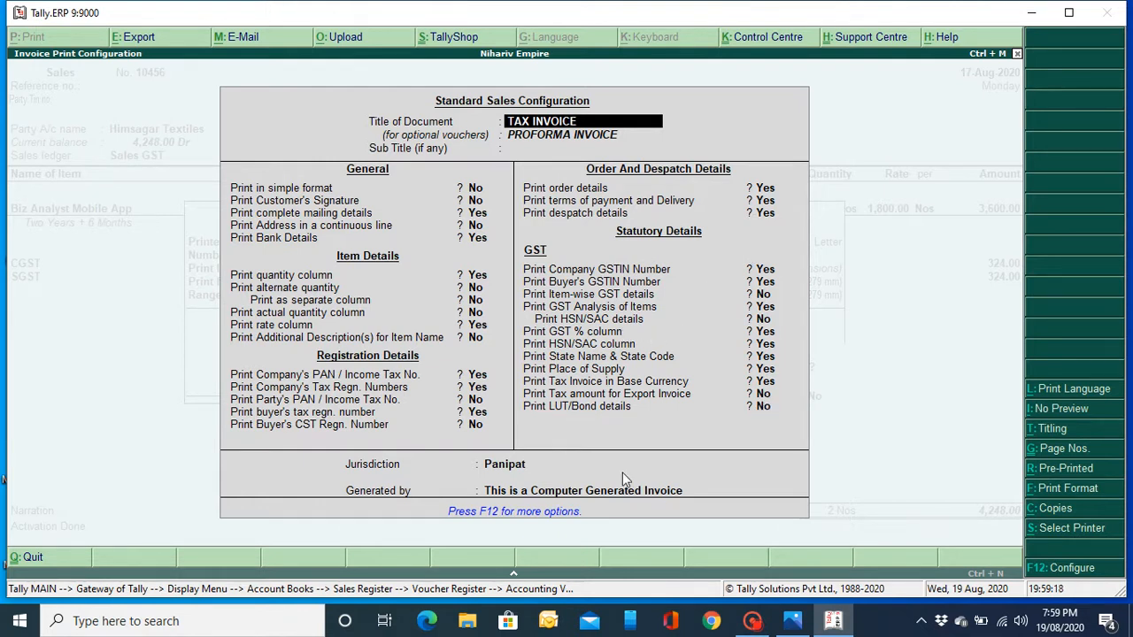
{"action": "left_click", "coordinate": [489, 514]}
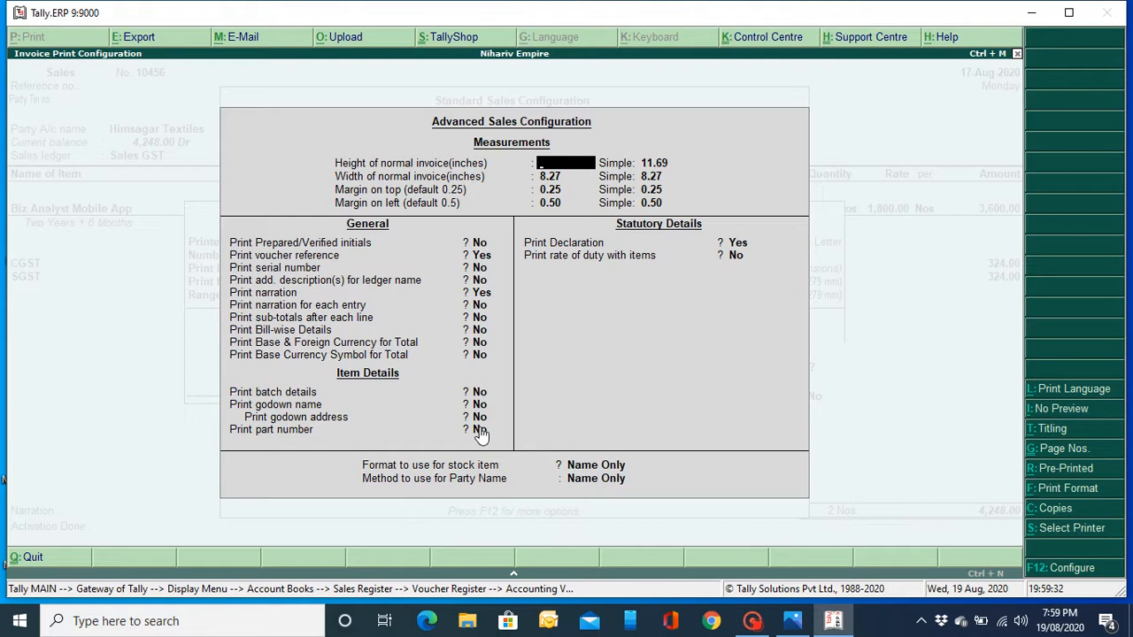
{"action": "key", "text": "ctrl+a"}
{"action": "key", "text": "ctrl+a"}
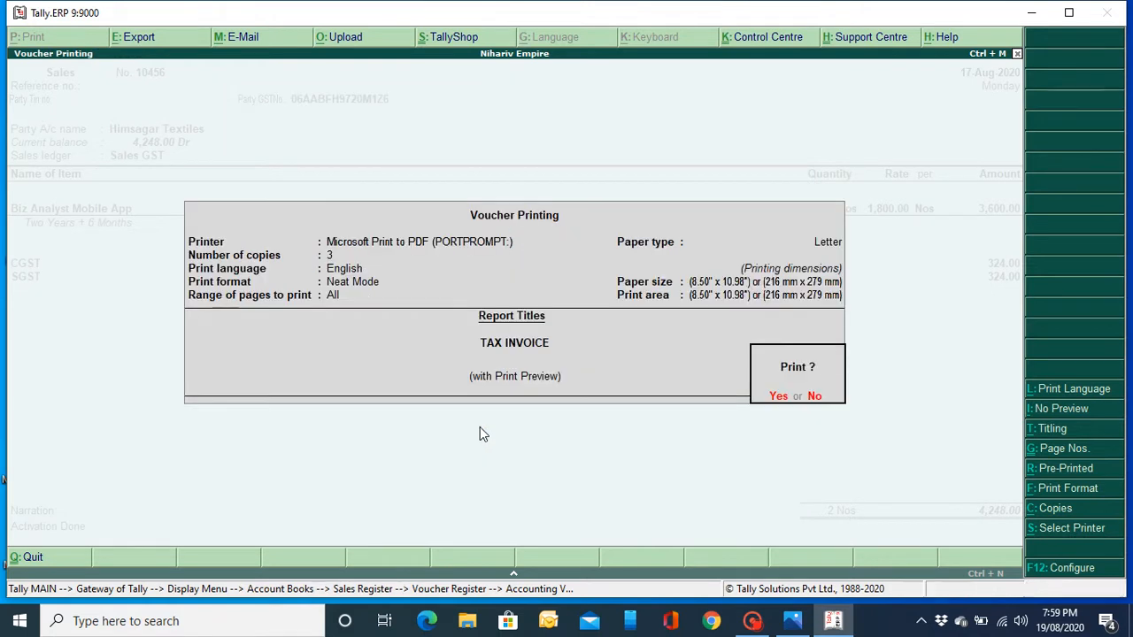
- Exit voucher printing, quit the Himsagar Textiles voucher and return to the Gateway of Tally without closing the program
{"action": "key", "text": "Escape"}
{"action": "key", "text": "Escape"}
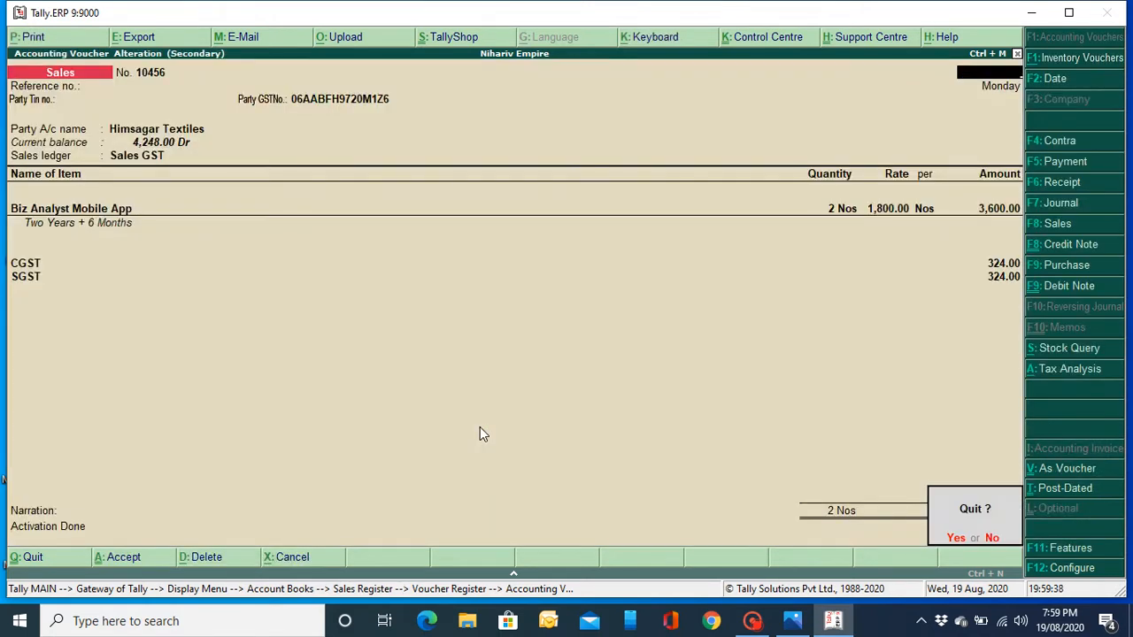
{"action": "key", "text": "y"}
{"action": "key", "text": "Escape"}
{"action": "key", "text": "Escape"}
{"action": "key", "text": "Escape"}
{"action": "key", "text": "Escape"}
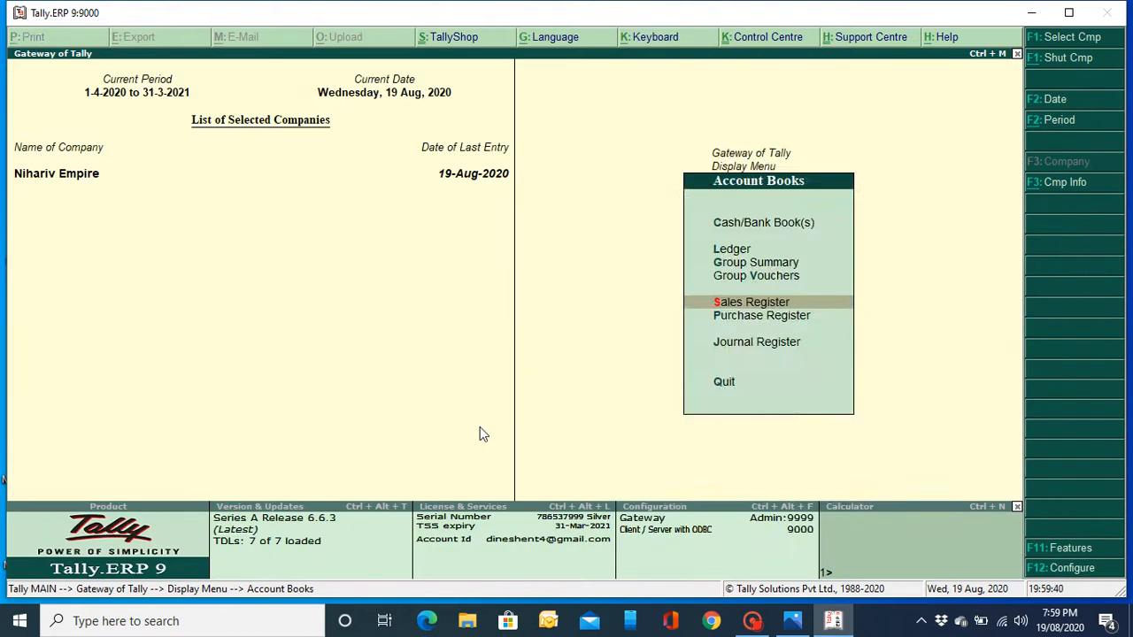
{"action": "key", "text": "n"}
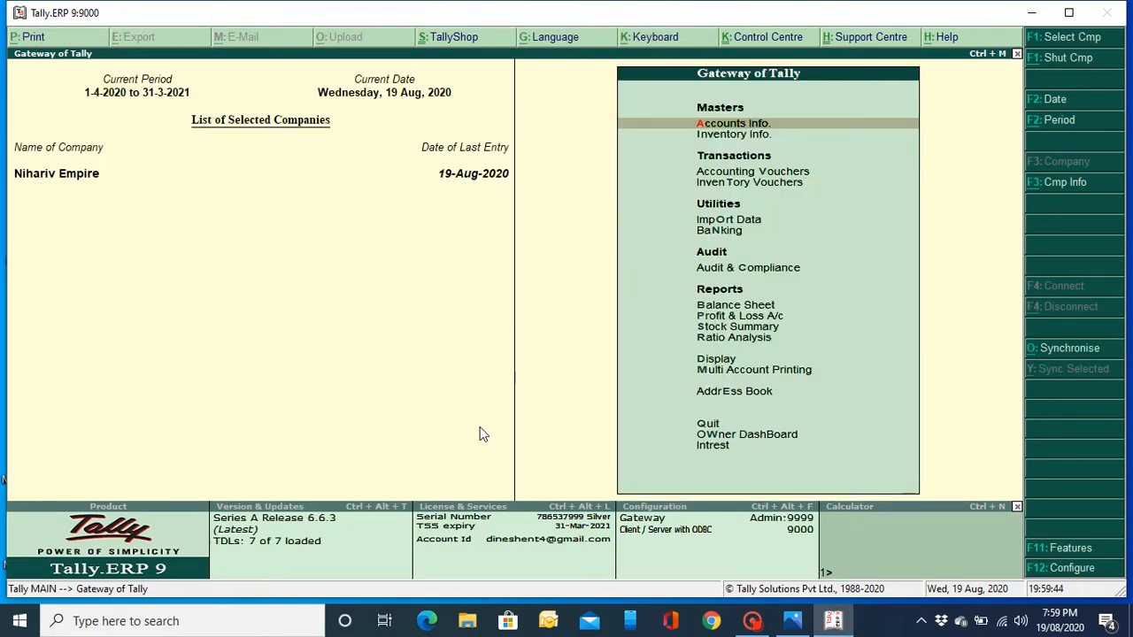
- Open the Kotak Mahindra Bank ledger for alteration from the single ledger options
{"action": "key", "text": "Return"}
{"action": "key", "text": "Down"}
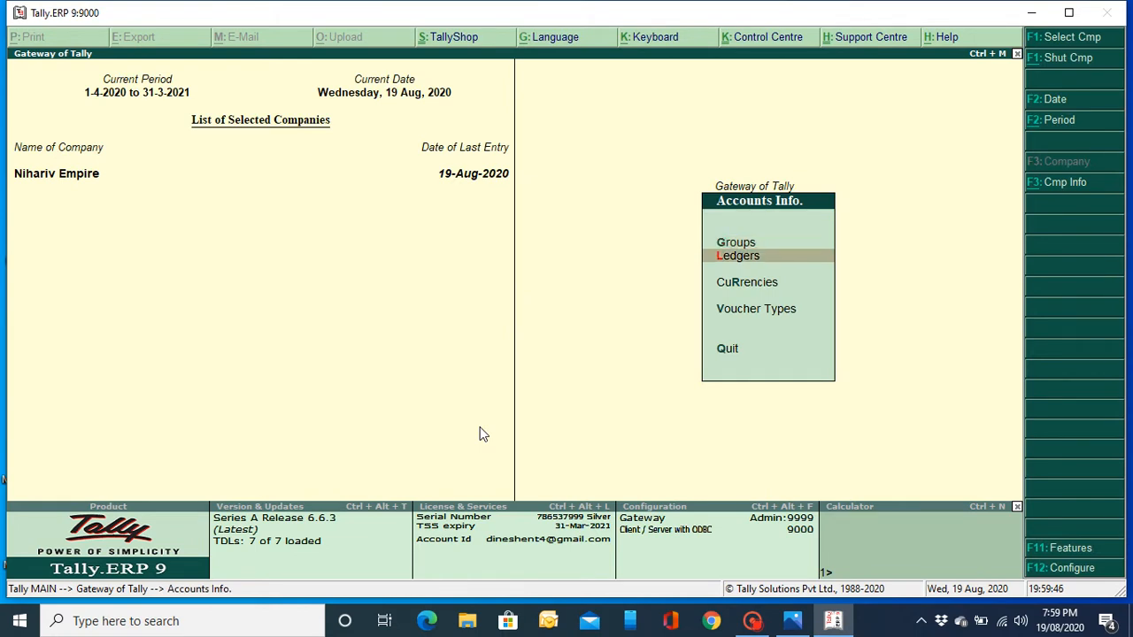
{"action": "key", "text": "Return"}
{"action": "key", "text": "Down"}
{"action": "key", "text": "Down"}
{"action": "key", "text": "Return"}
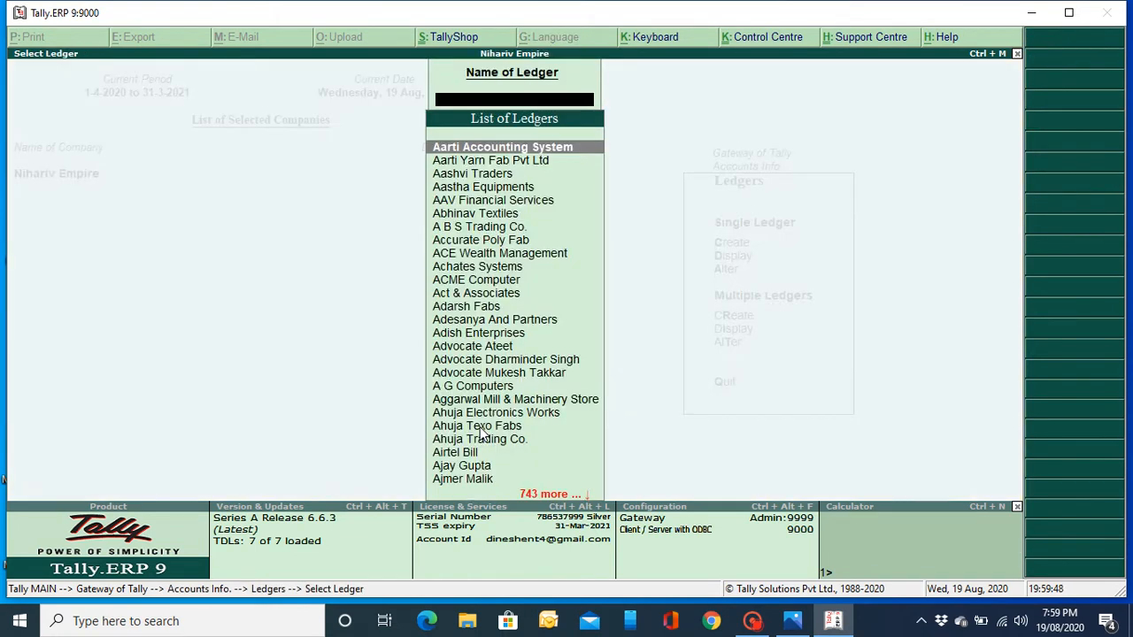
{"action": "type", "text": "Kota"}
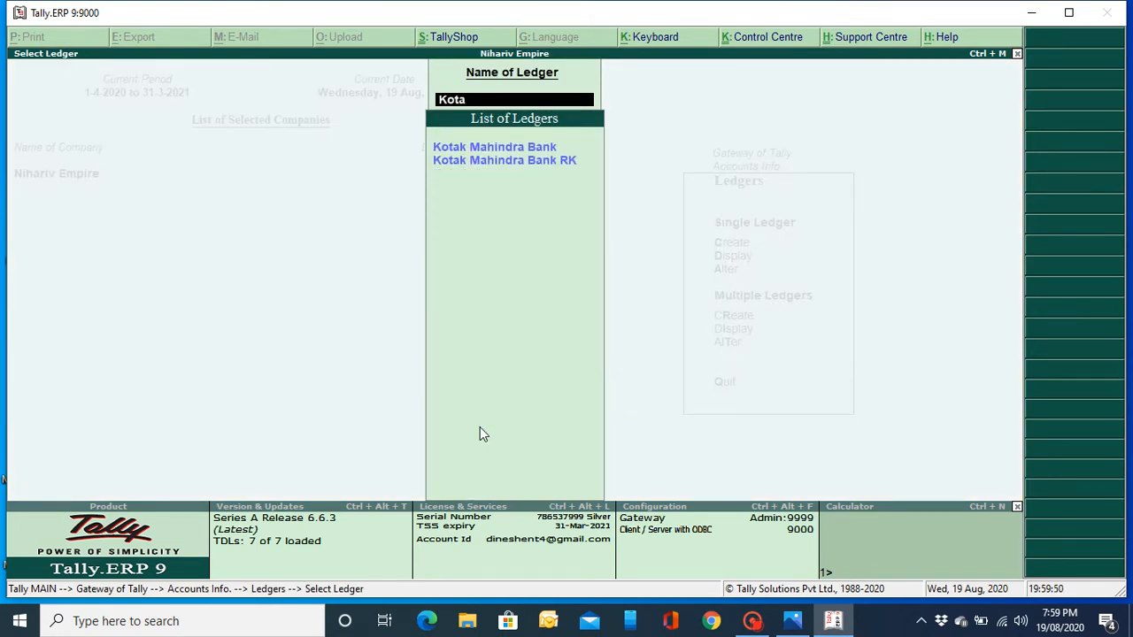
{"action": "key", "text": "Return"}
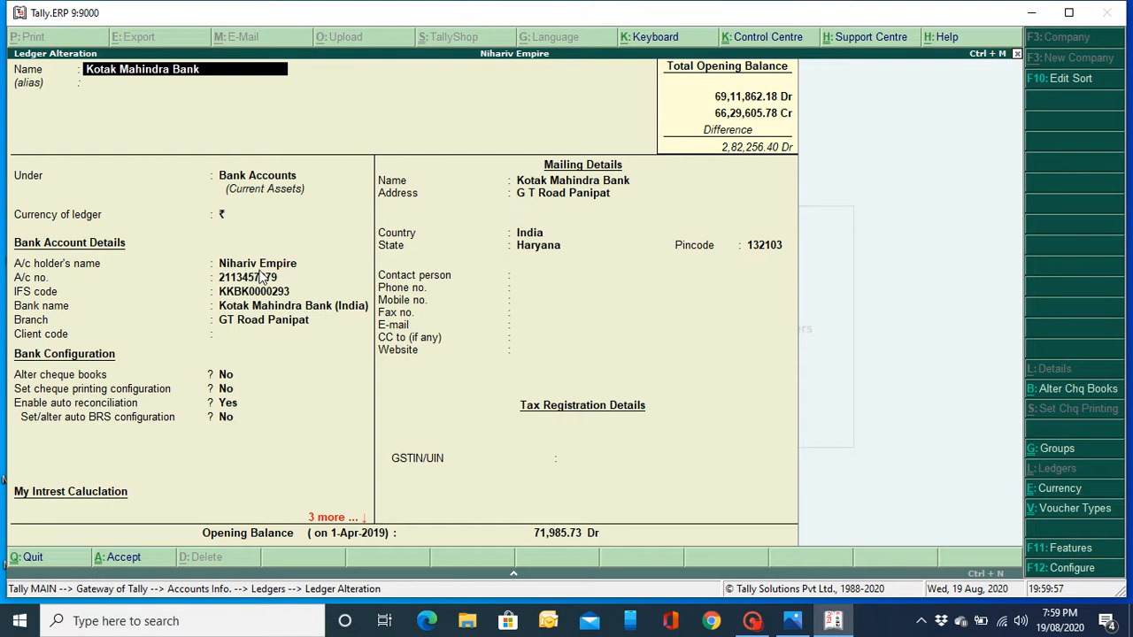
- Review the ledger's bank account details and bank name choices, quit without saving and return to the Gateway of Tally
{"action": "left_click", "coordinate": [287, 307]}
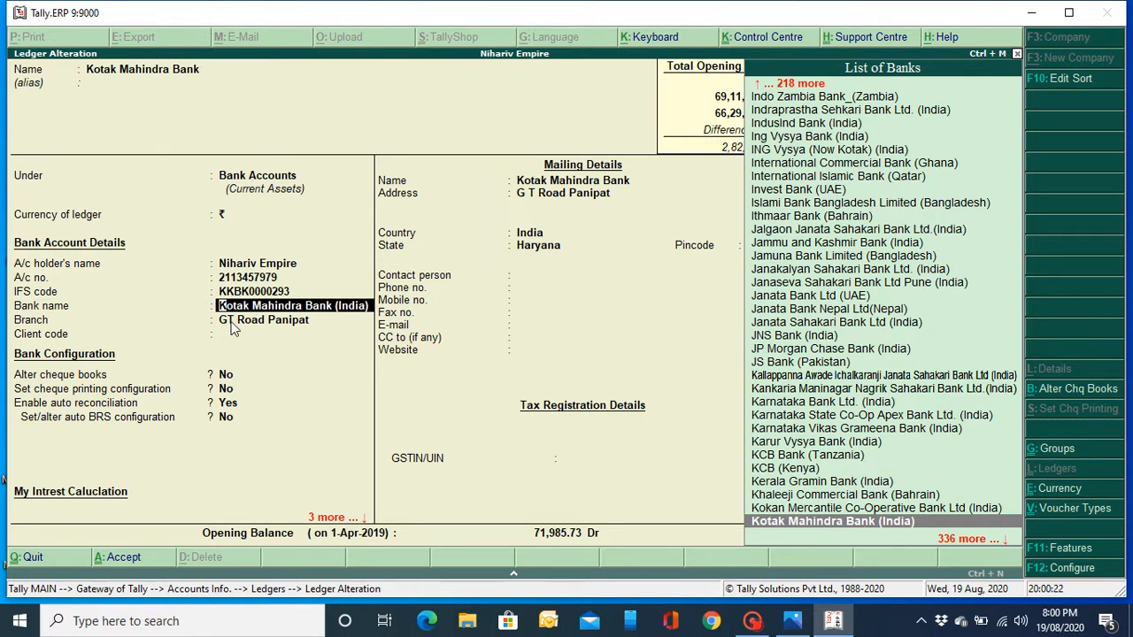
{"action": "key", "text": "BackSpace"}
{"action": "key", "text": "Escape"}
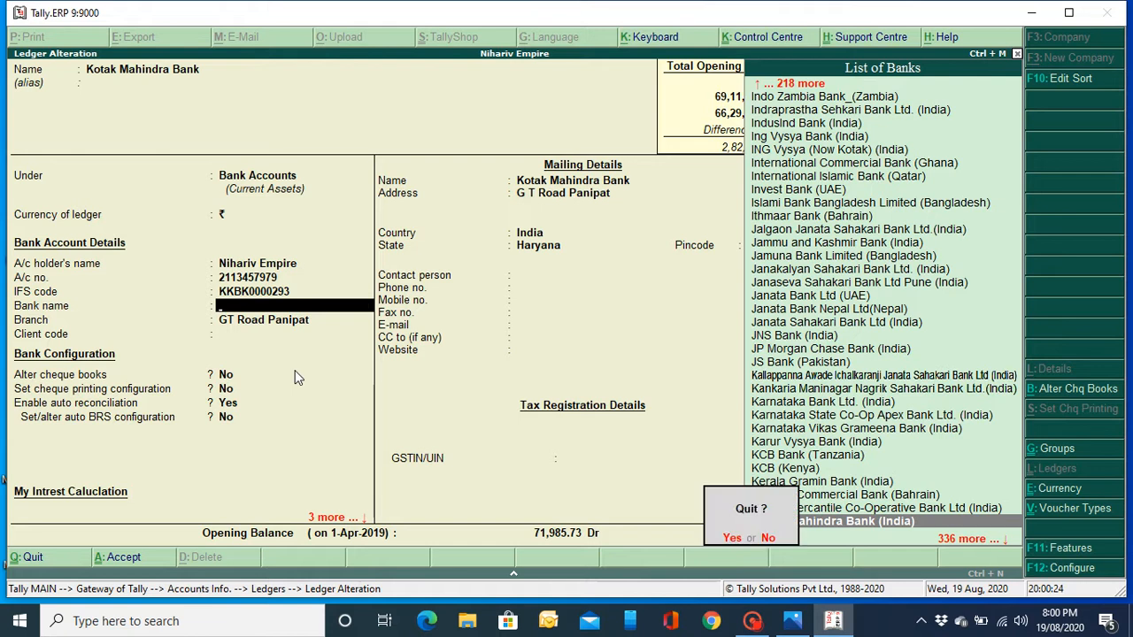
{"action": "key", "text": "y"}
{"action": "key", "text": "Escape"}
{"action": "key", "text": "Escape"}
{"action": "key", "text": "Escape"}
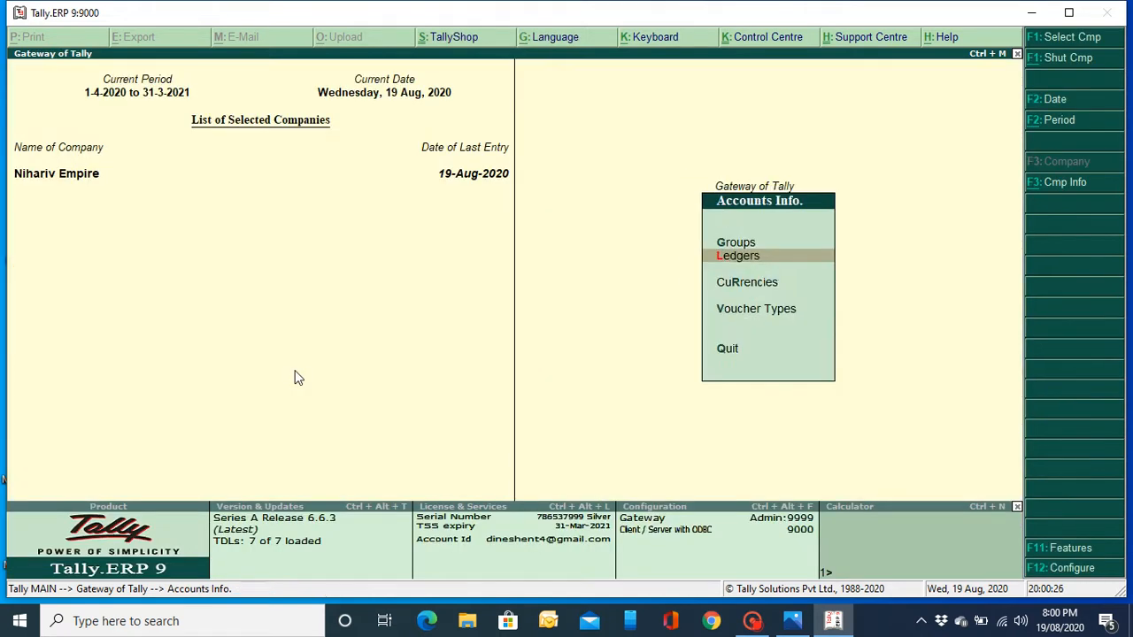
{"action": "key", "text": "Escape"}
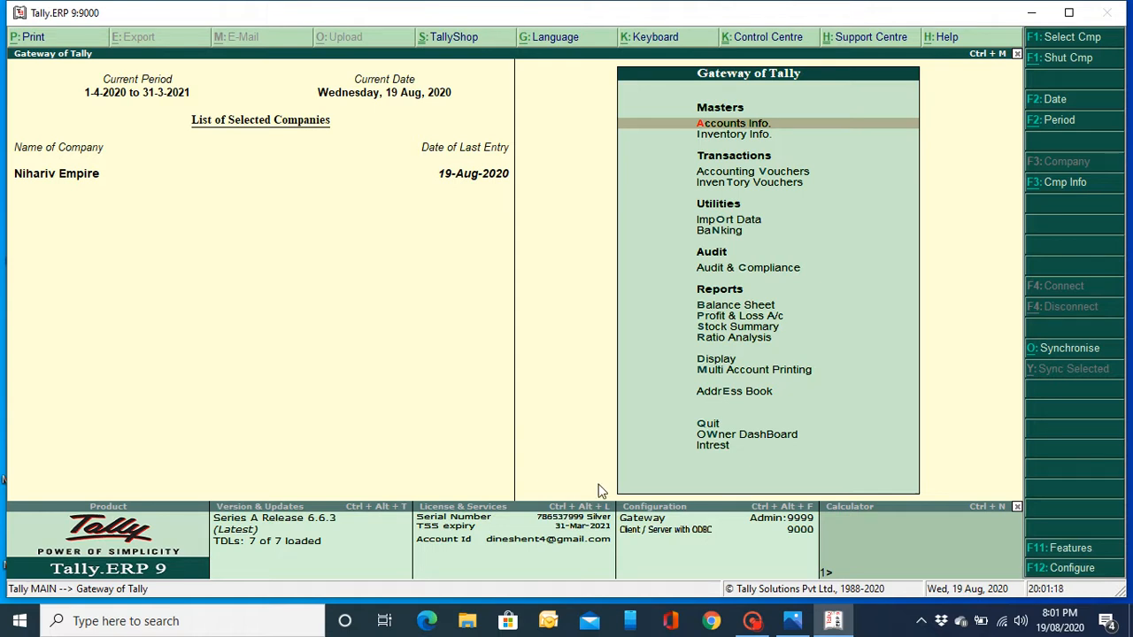
- Examine the compatible Tally gateway servers under the existing license configuration, and return to the Gateway of Tally without quitting
{"action": "left_click", "coordinate": [1078, 576]}
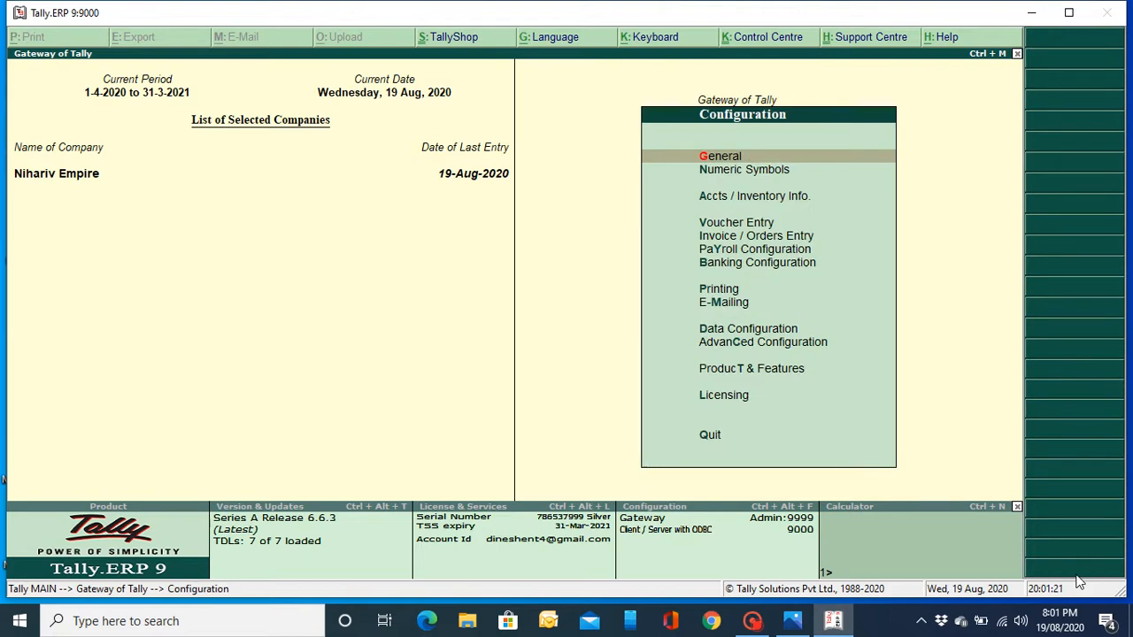
{"action": "left_click", "coordinate": [719, 400]}
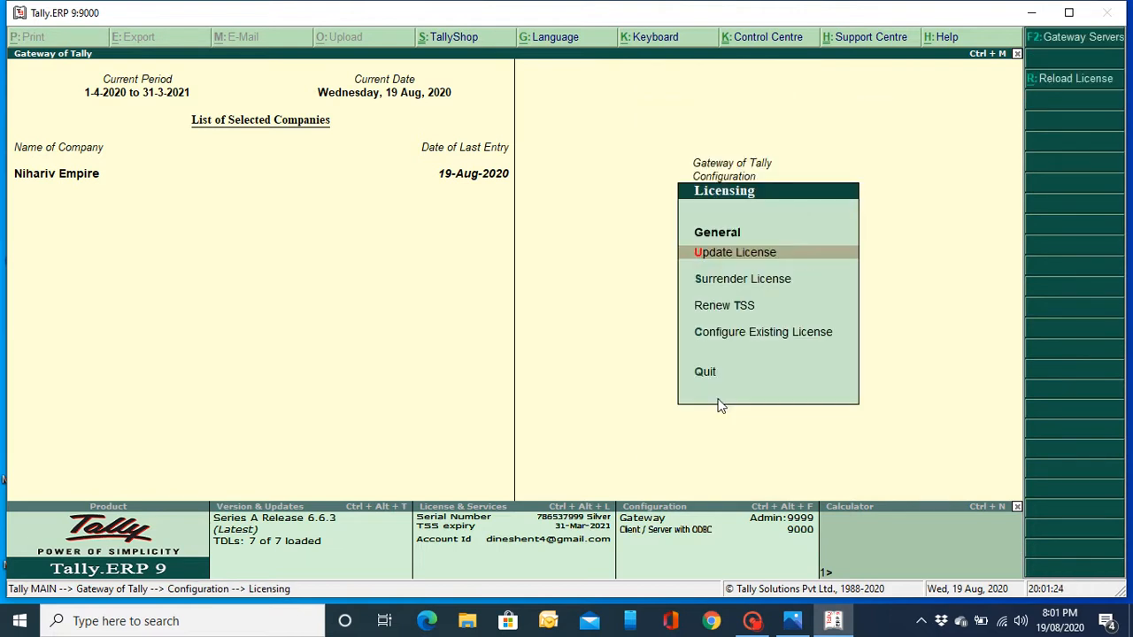
{"action": "left_click", "coordinate": [724, 333]}
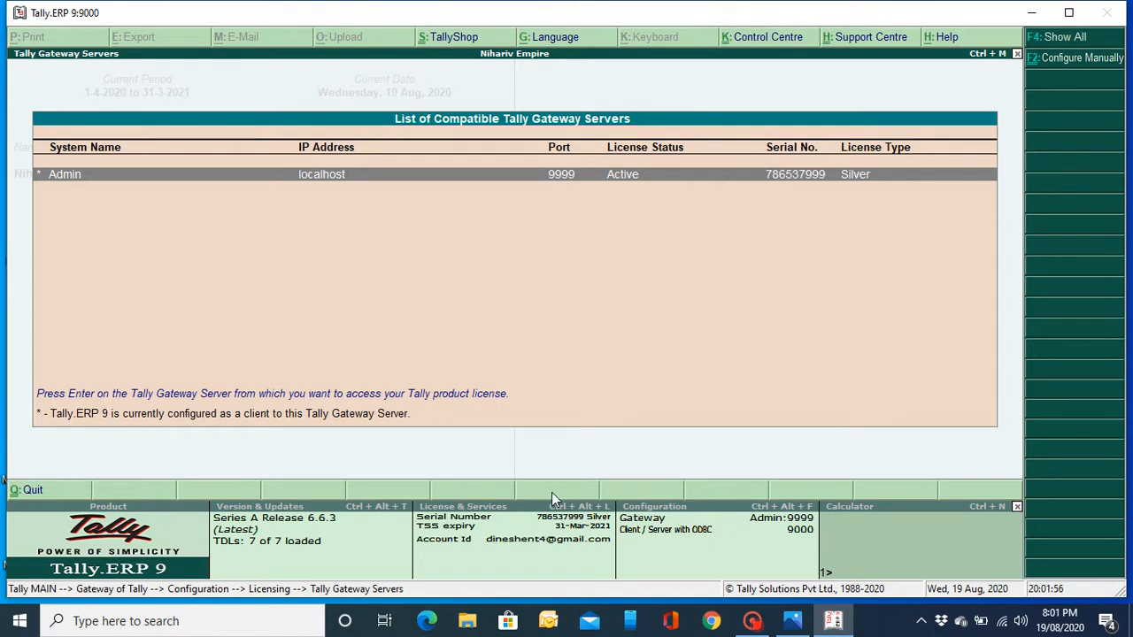
{"action": "key", "text": "Escape"}
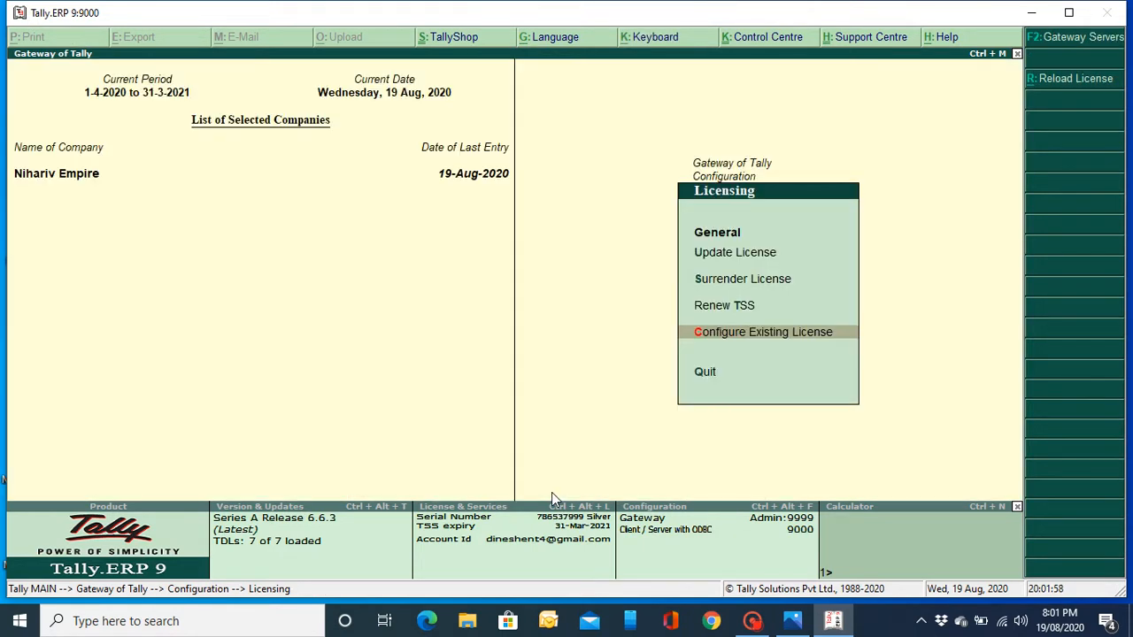
{"action": "key", "text": "Escape"}
{"action": "key", "text": "Escape"}
{"action": "key", "text": "Escape"}
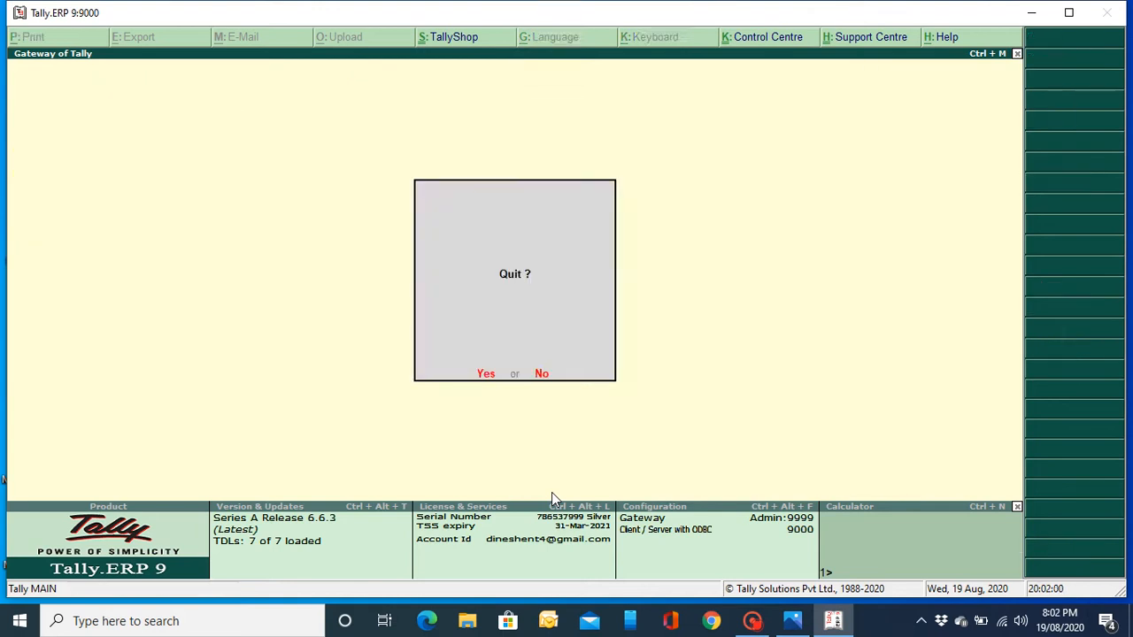
{"action": "key", "text": "Escape"}
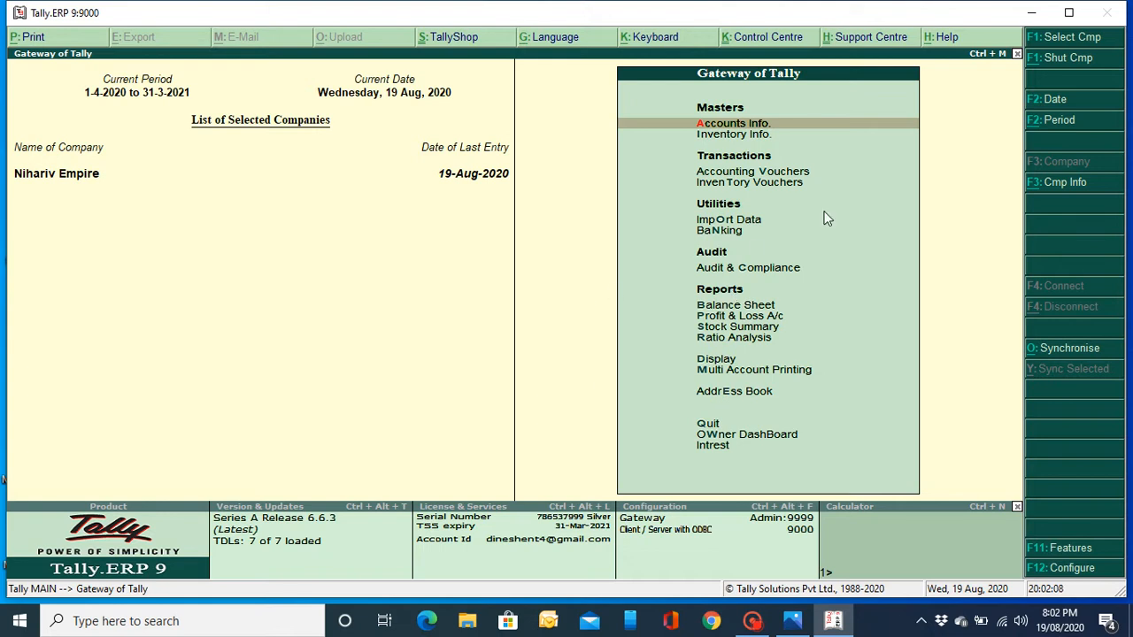
- Minimize Tally and inspect the shared contents of the ADMIN computer on the network in File Explorer
{"action": "left_click", "coordinate": [1032, 13]}
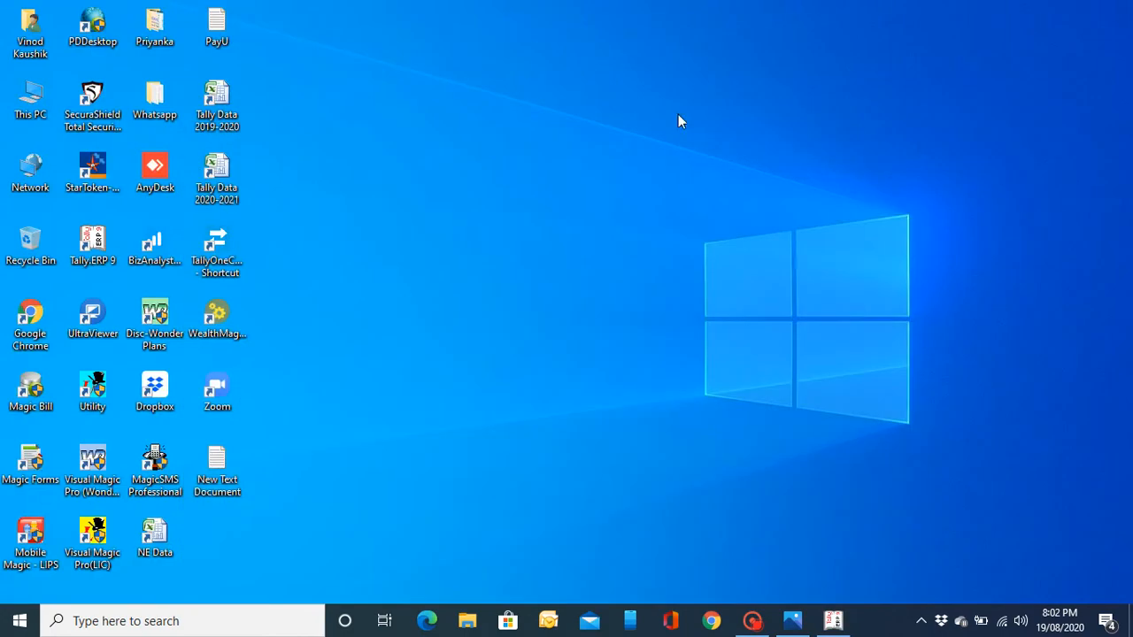
{"action": "double_click", "coordinate": [29, 163]}
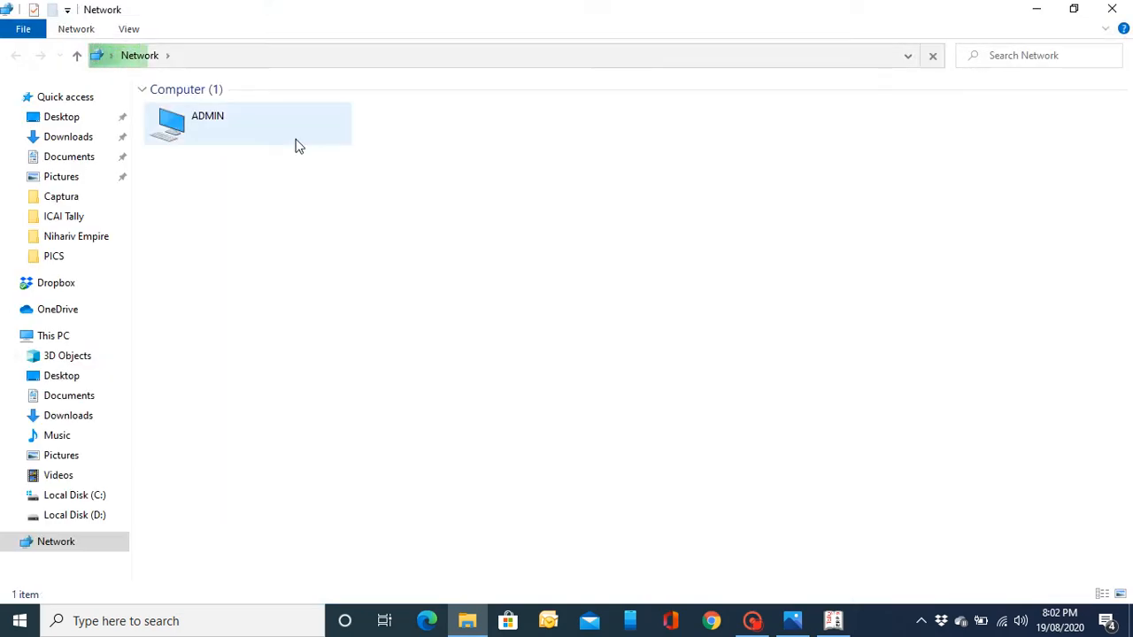
{"action": "double_click", "coordinate": [236, 130]}
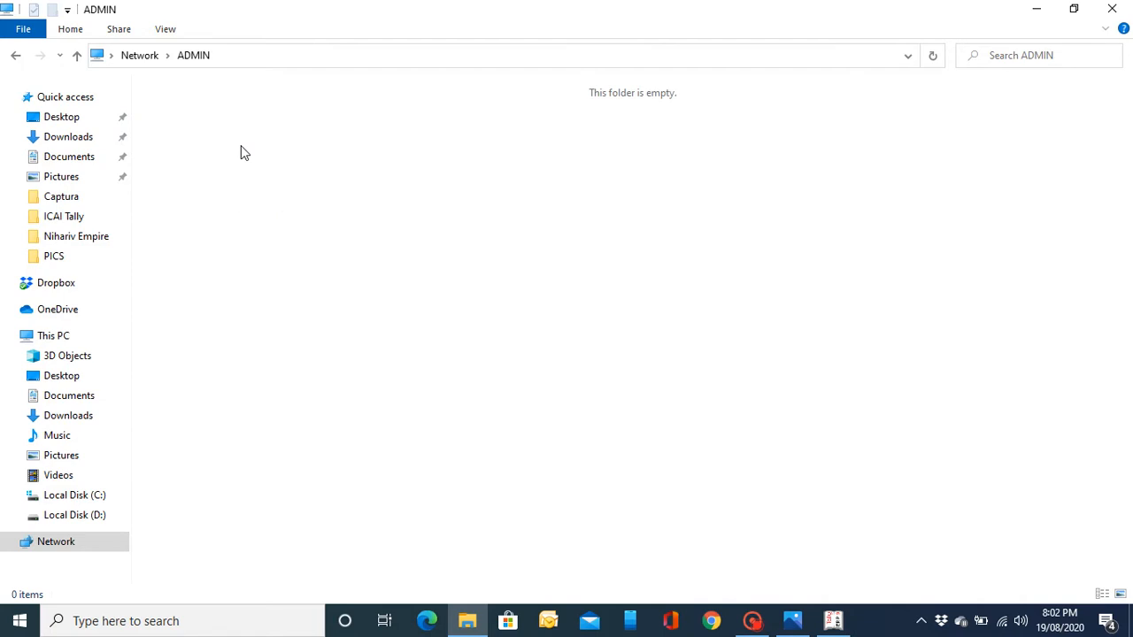
- Browse to the Data folder inside Tally.ERP9 on Local Disk (D:) and select its full path for copying
{"action": "left_click", "coordinate": [88, 515]}
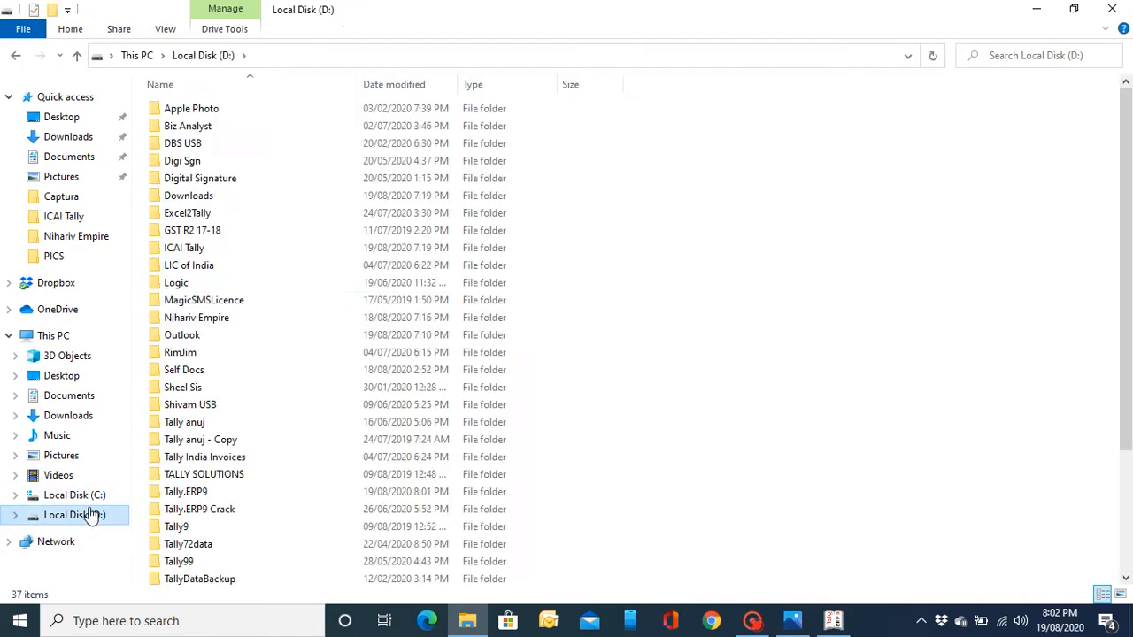
{"action": "double_click", "coordinate": [256, 498]}
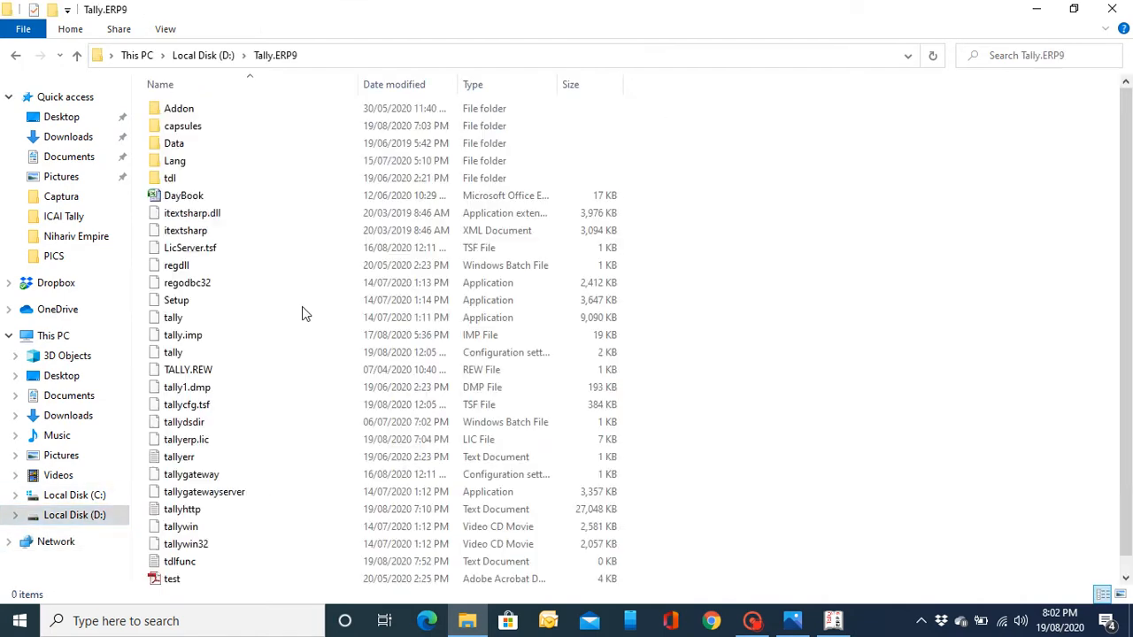
{"action": "double_click", "coordinate": [232, 147]}
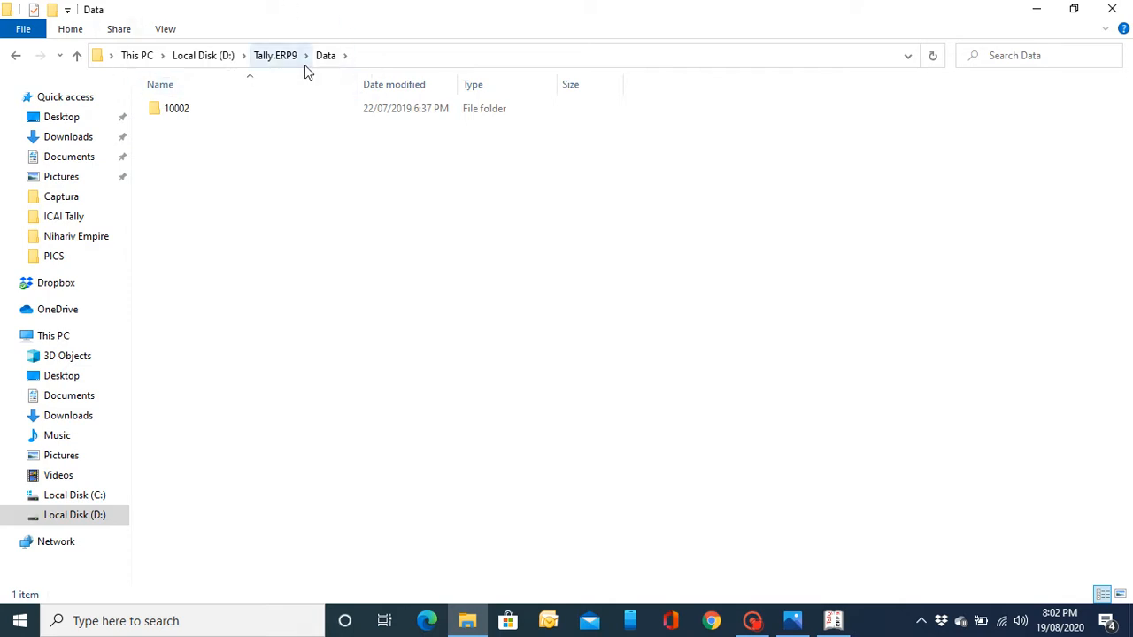
{"action": "left_click", "coordinate": [385, 62]}
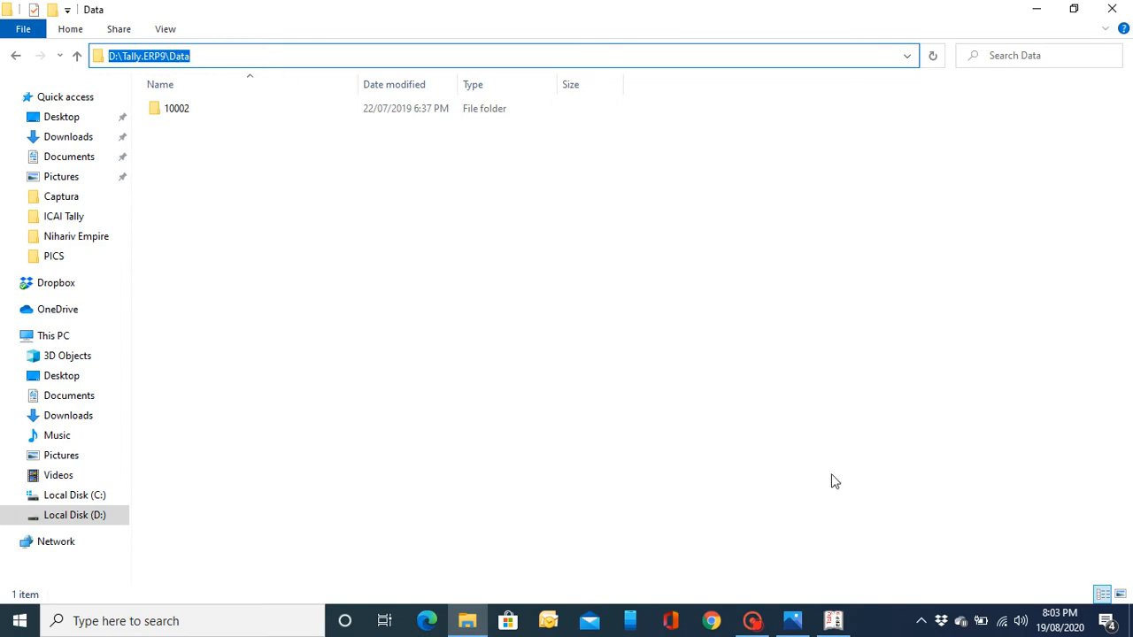
- Switch back to Tally.ERP 9, try setting the location of data files to D:\Tally.ERP9\Data and discard the data configuration changes
{"action": "left_click", "coordinate": [837, 625]}
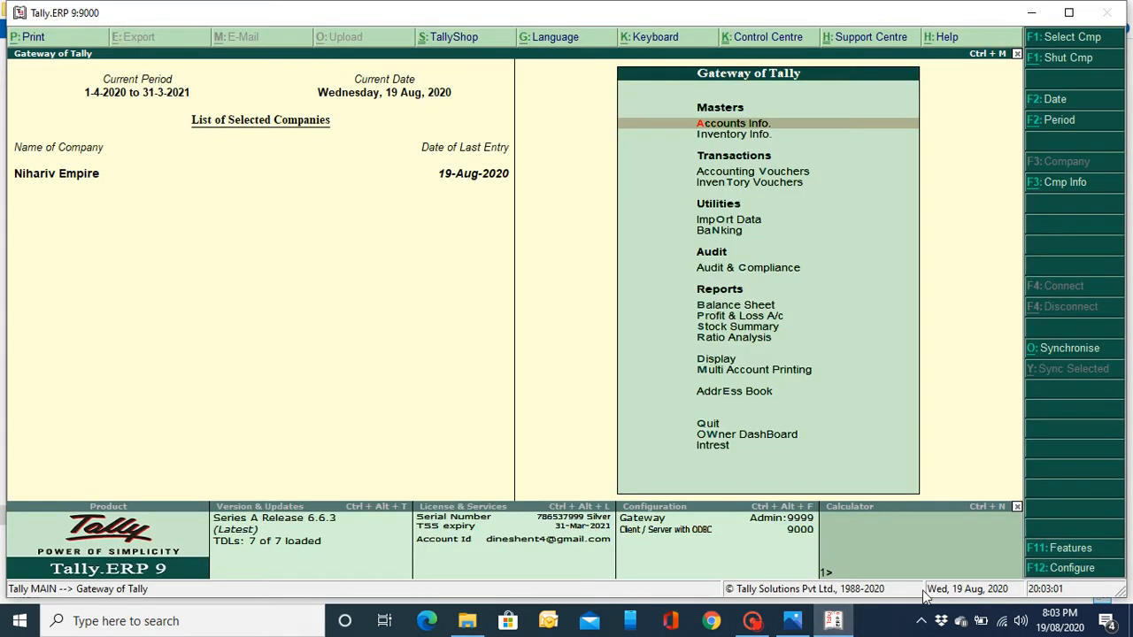
{"action": "left_click", "coordinate": [1068, 569]}
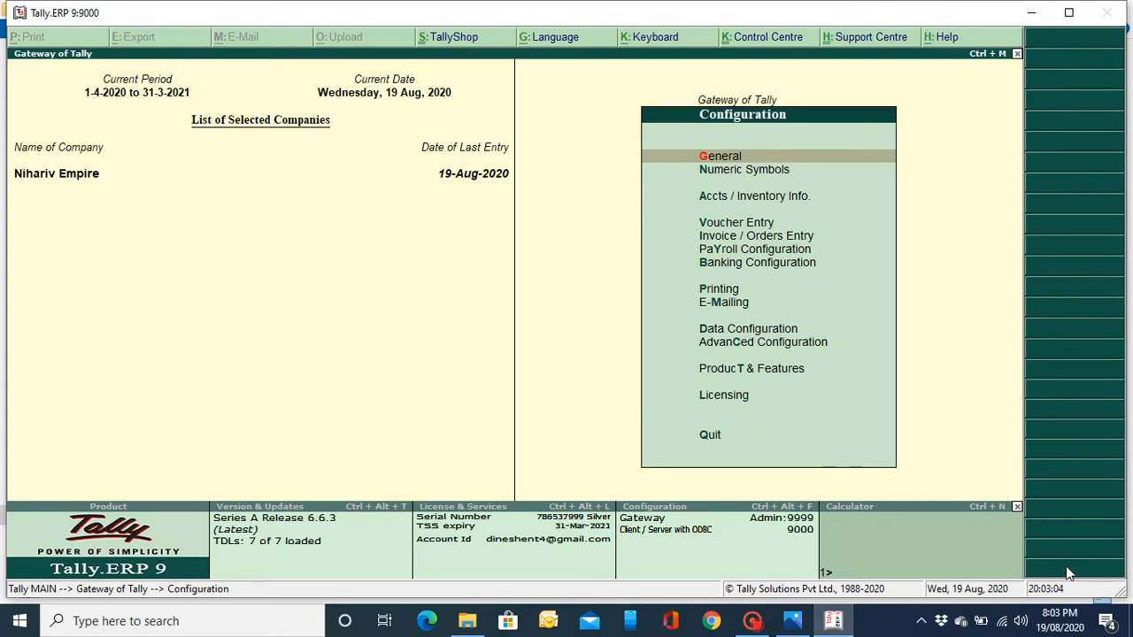
{"action": "left_click", "coordinate": [742, 331]}
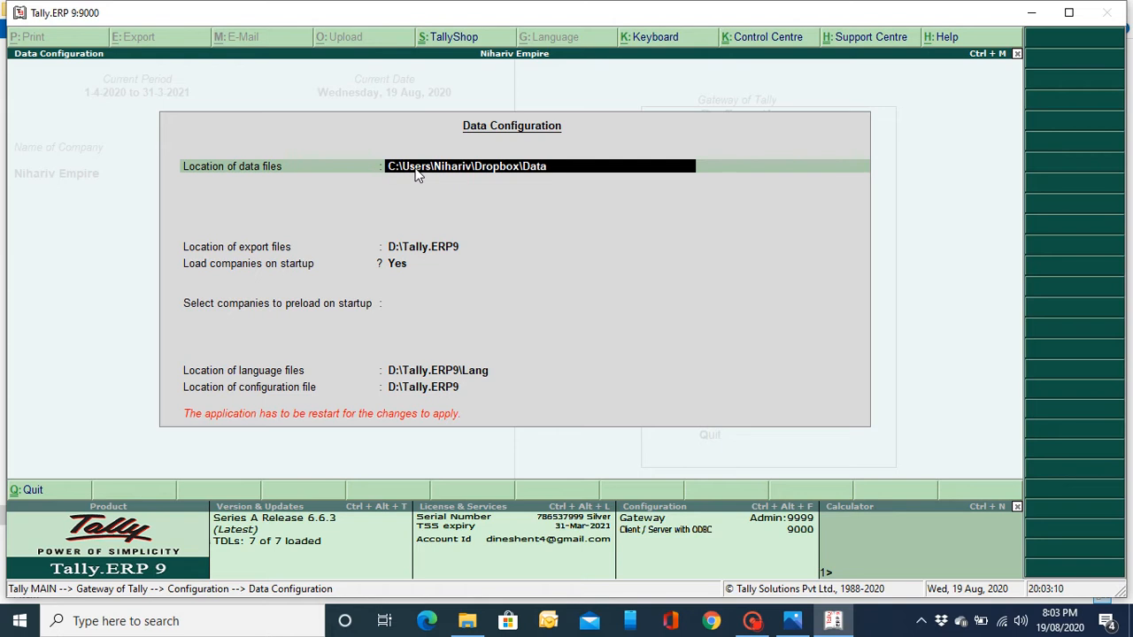
{"action": "key", "text": "ctrl+alt+v"}
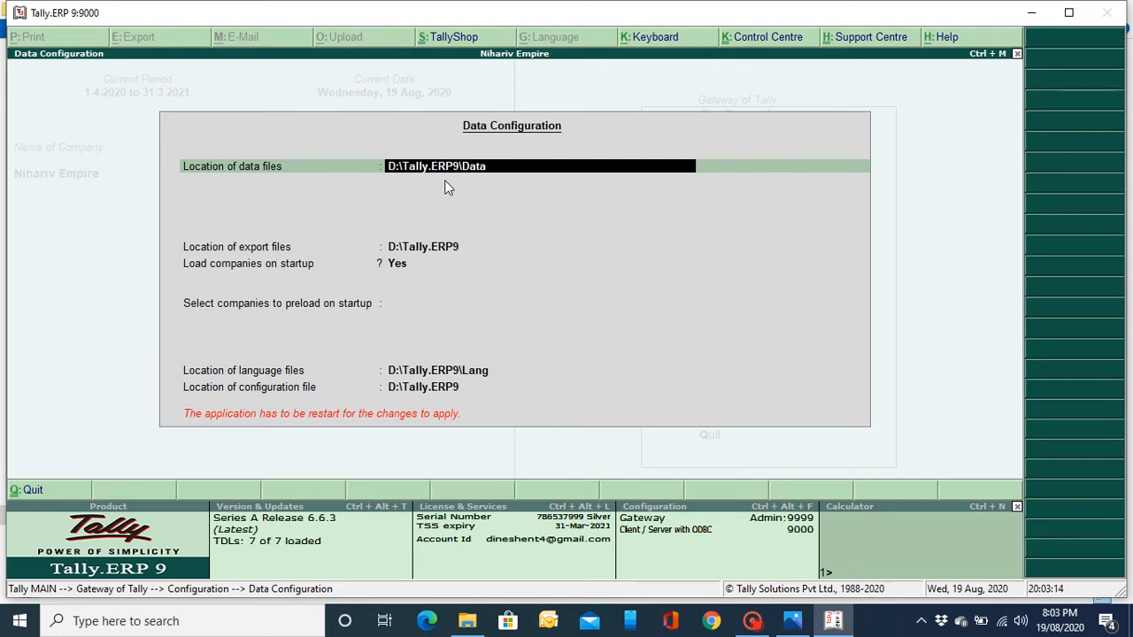
{"action": "key", "text": "Return"}
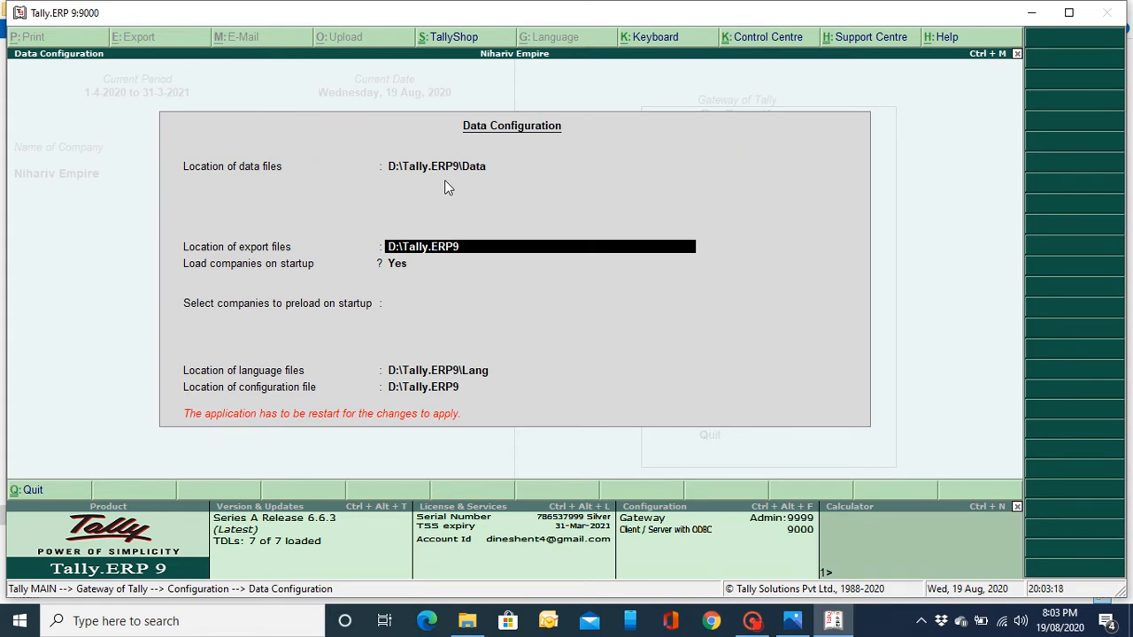
{"action": "key", "text": "Return"}
{"action": "key", "text": "Return"}
{"action": "key", "text": "Return"}
{"action": "key", "text": "Return"}
{"action": "key", "text": "Return"}
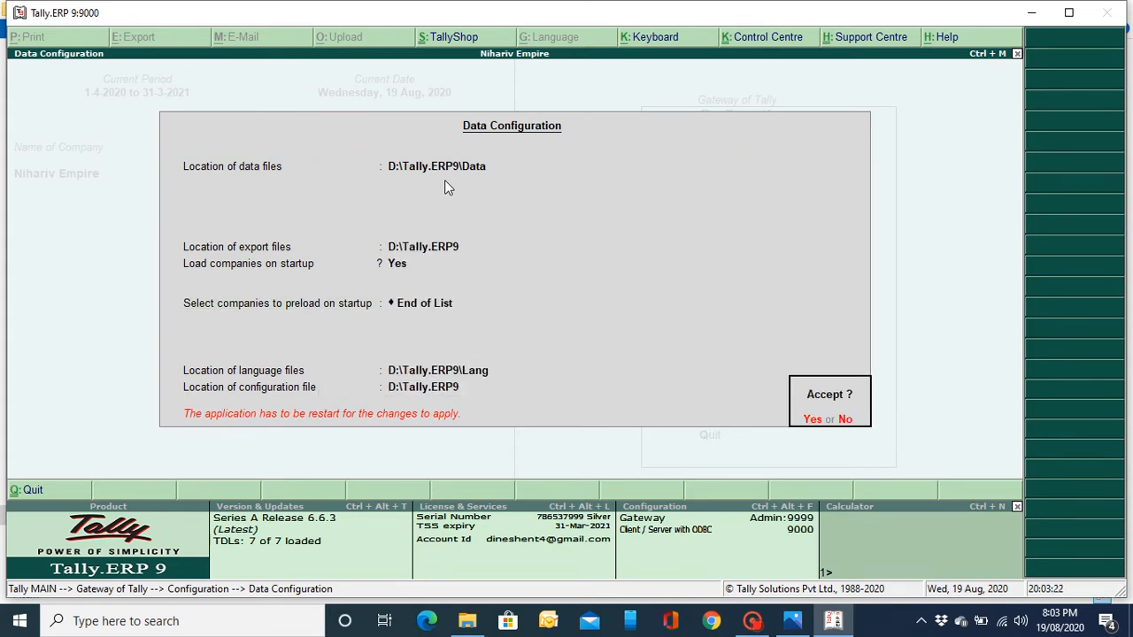
{"action": "key", "text": "n"}
{"action": "key", "text": "Escape"}
{"action": "key", "text": "Escape"}
{"action": "key", "text": "Return"}
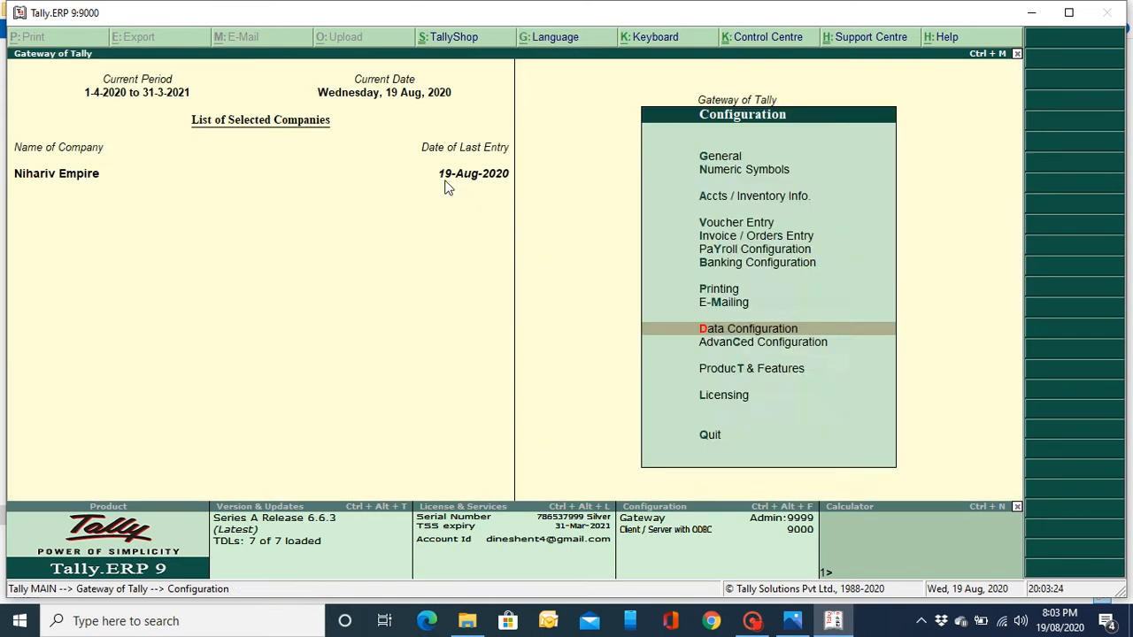
- Leave the configuration for the Gateway of Tally and quit Tally.ERP 9
{"action": "key", "text": "Escape"}
{"action": "key", "text": "Escape"}
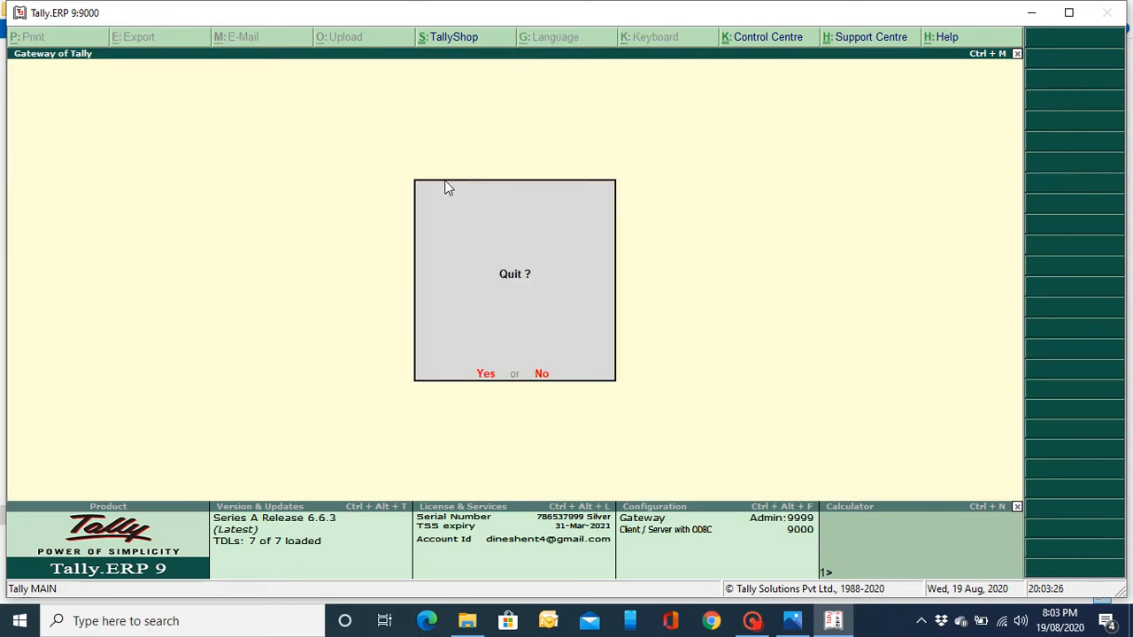
{"action": "key", "text": "n"}
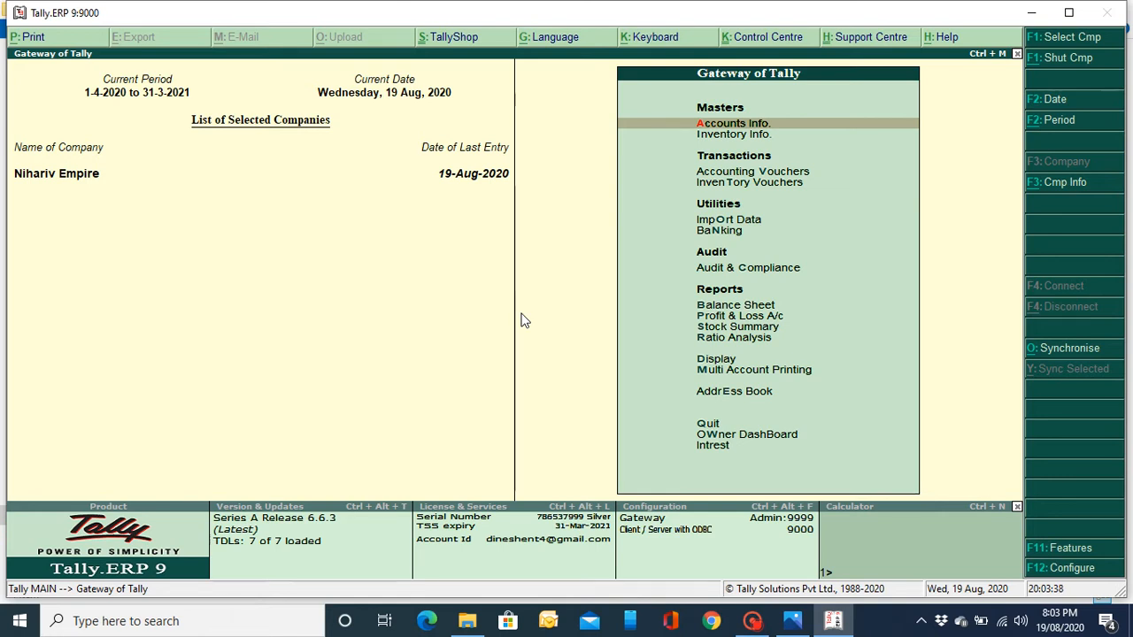
{"action": "key", "text": "Escape"}
{"action": "key", "text": "n"}
{"action": "key", "text": "Escape"}
{"action": "key", "text": "y"}
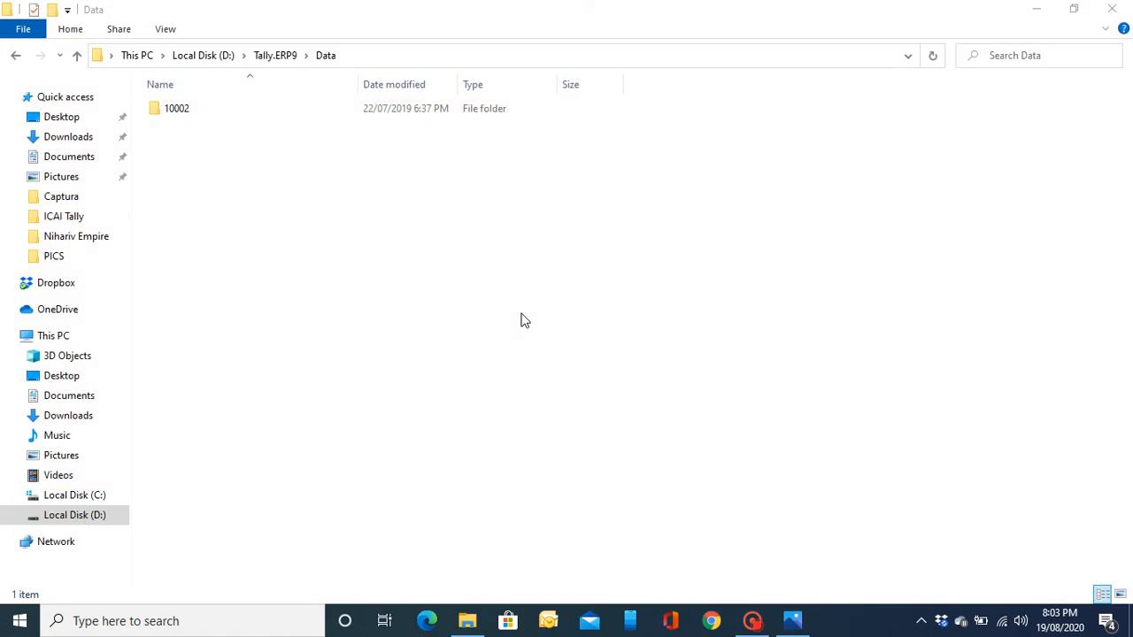